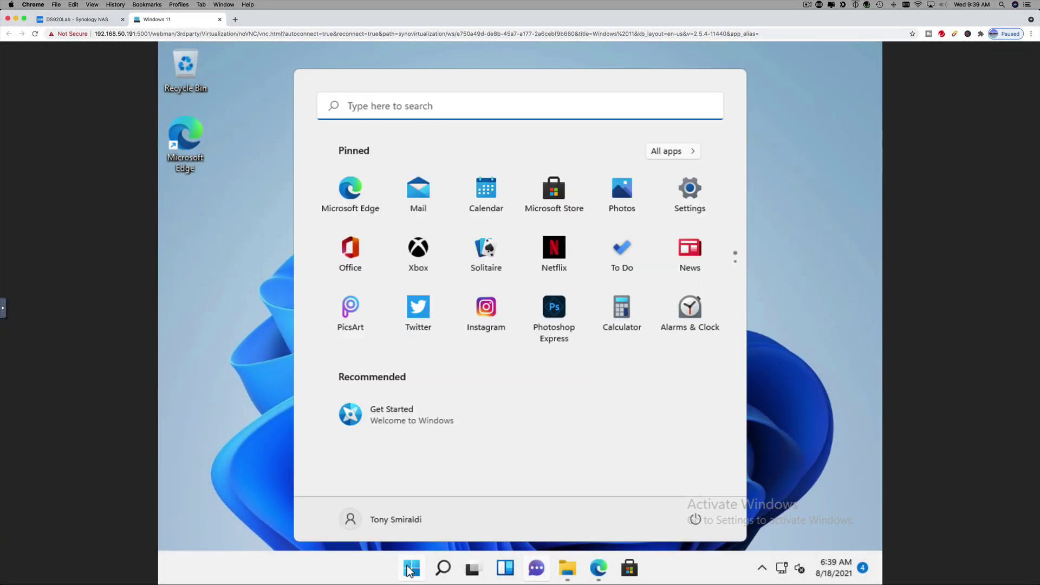
{"action": "left_click", "coordinate": [411, 569]}
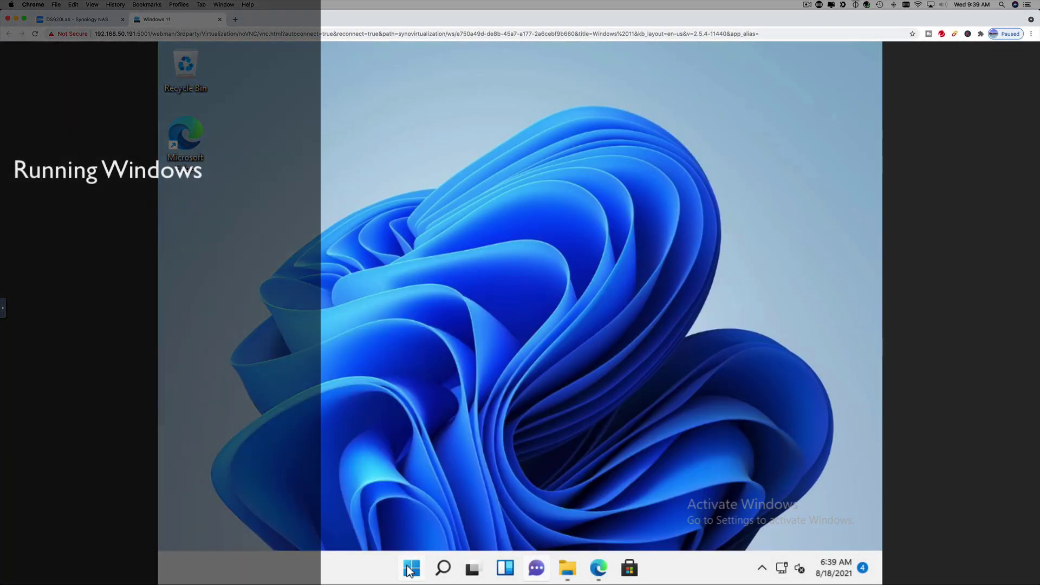
Browse the Start menu, search panel and Task View, then open File Explorer at Quick access
{"action": "left_click", "coordinate": [442, 569]}
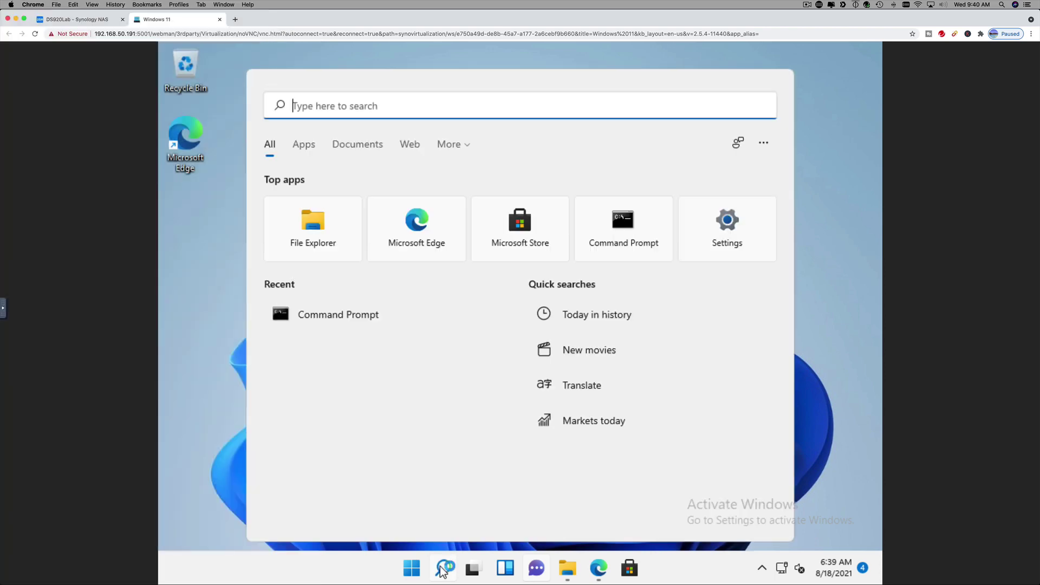
{"action": "left_click", "coordinate": [441, 569]}
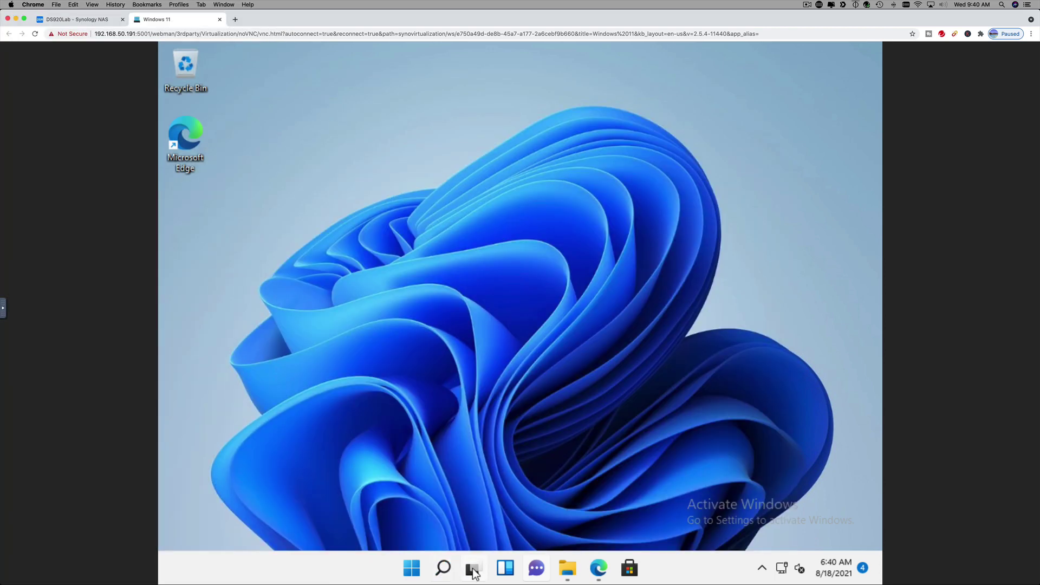
{"action": "left_click", "coordinate": [473, 573]}
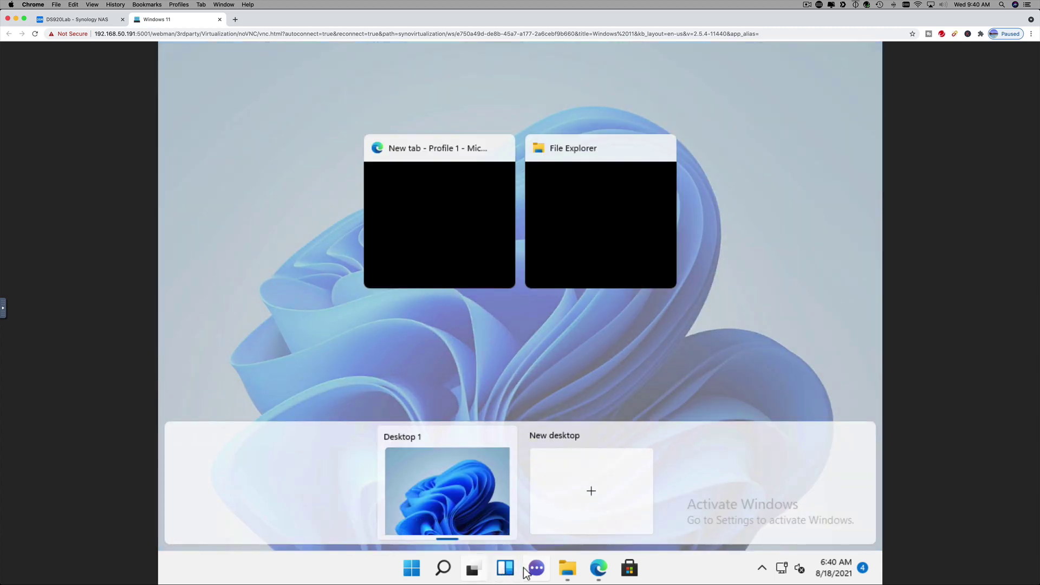
{"action": "left_click", "coordinate": [471, 568]}
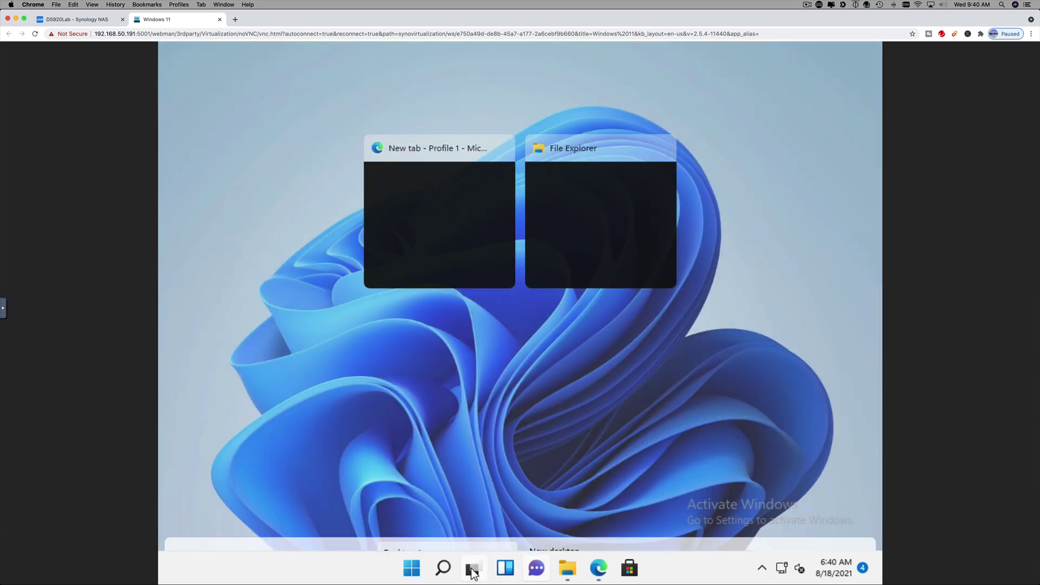
{"action": "left_click", "coordinate": [567, 569]}
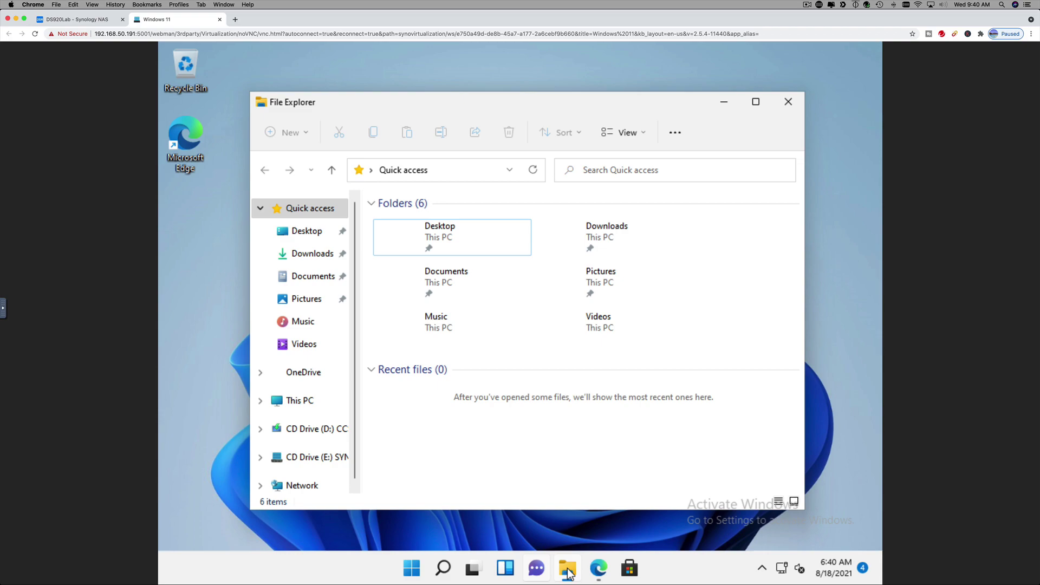
Launch a new Microsoft Edge window from the taskbar to reach uupdump.net
{"action": "left_click", "coordinate": [567, 570]}
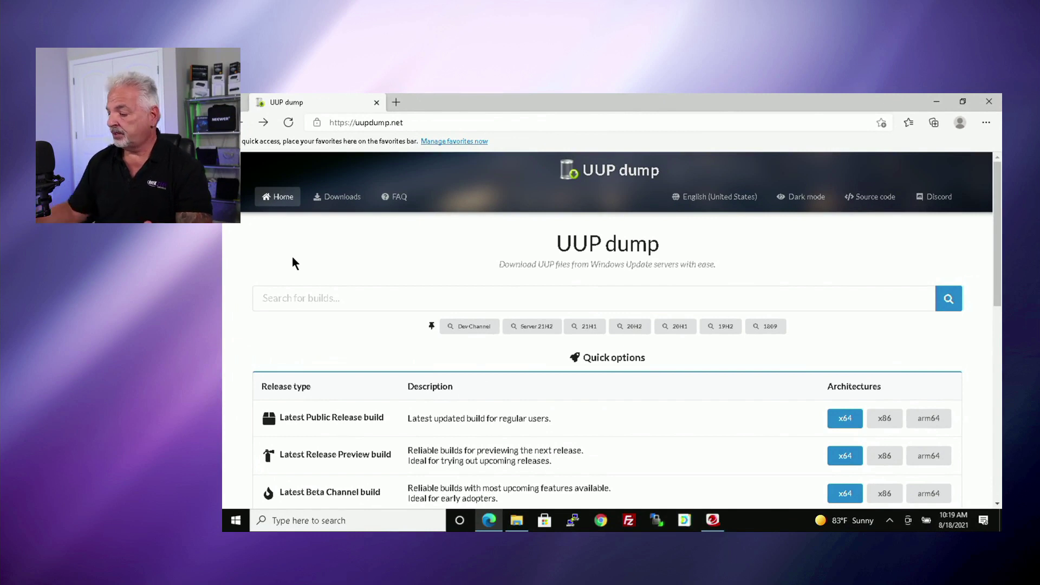
Search UUP dump for 'windows 11' builds using the saved search entry
{"action": "left_click", "coordinate": [272, 298]}
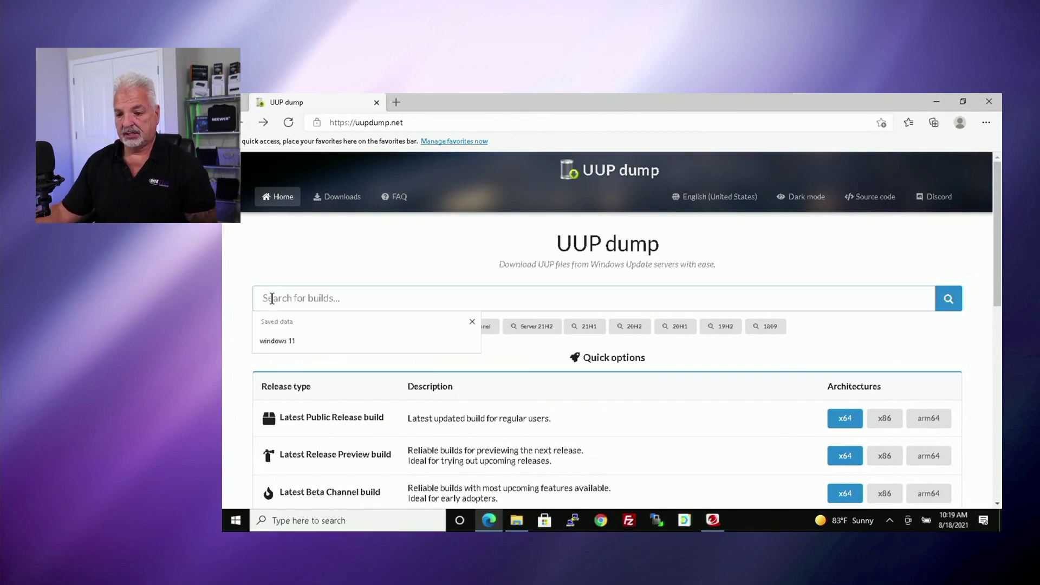
{"action": "left_click", "coordinate": [285, 340]}
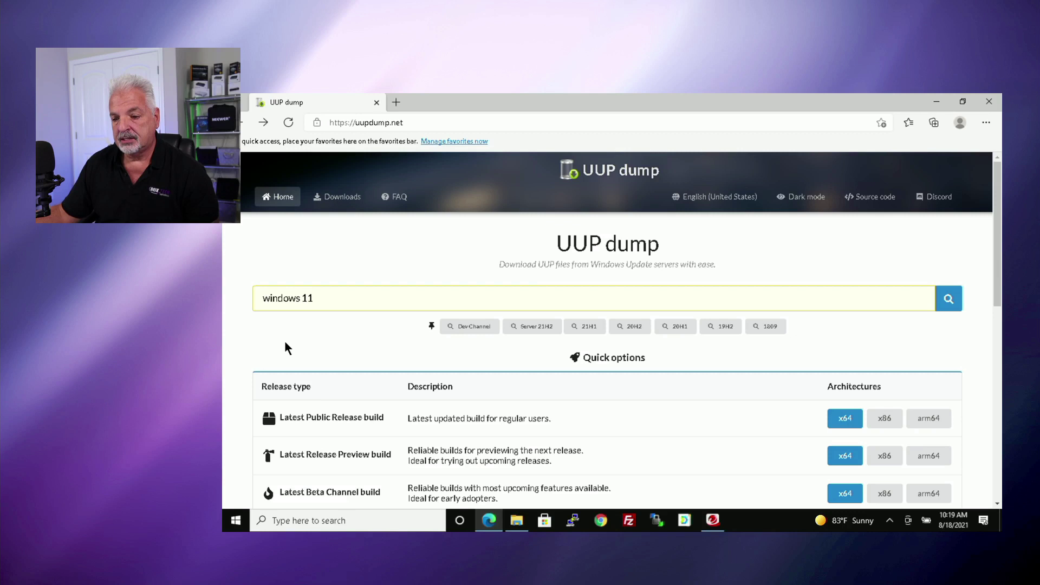
{"action": "left_click", "coordinate": [943, 299]}
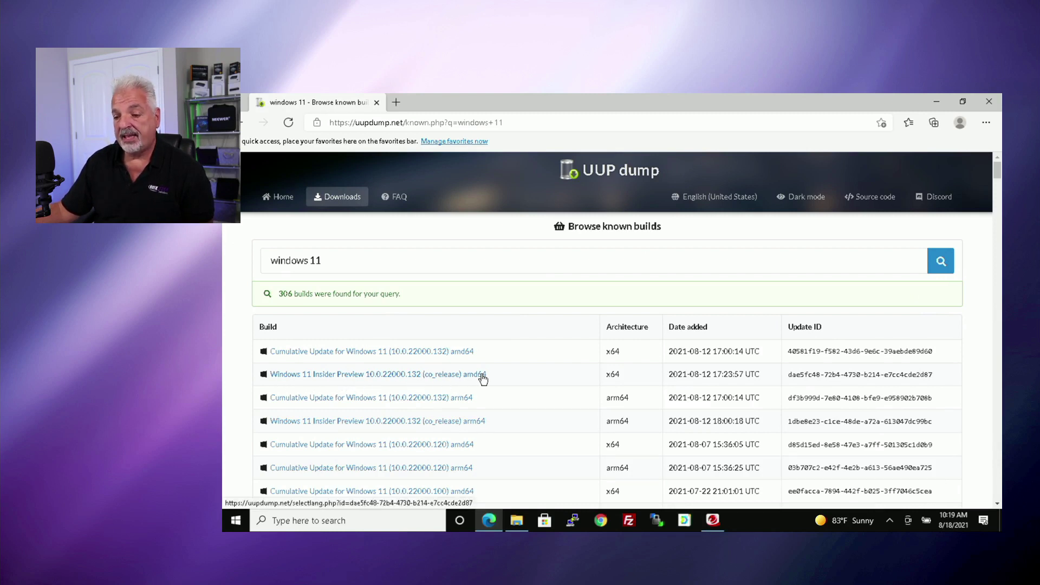
Open build 22000.132 amd64, keeping English (United States) and the default editions
{"action": "left_click", "coordinate": [341, 375]}
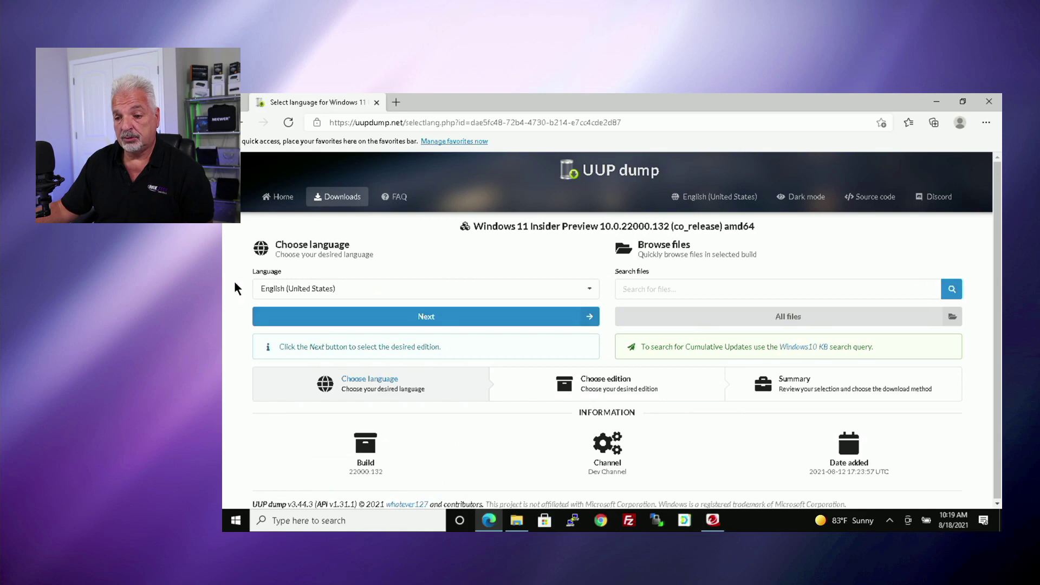
{"action": "left_click", "coordinate": [424, 317]}
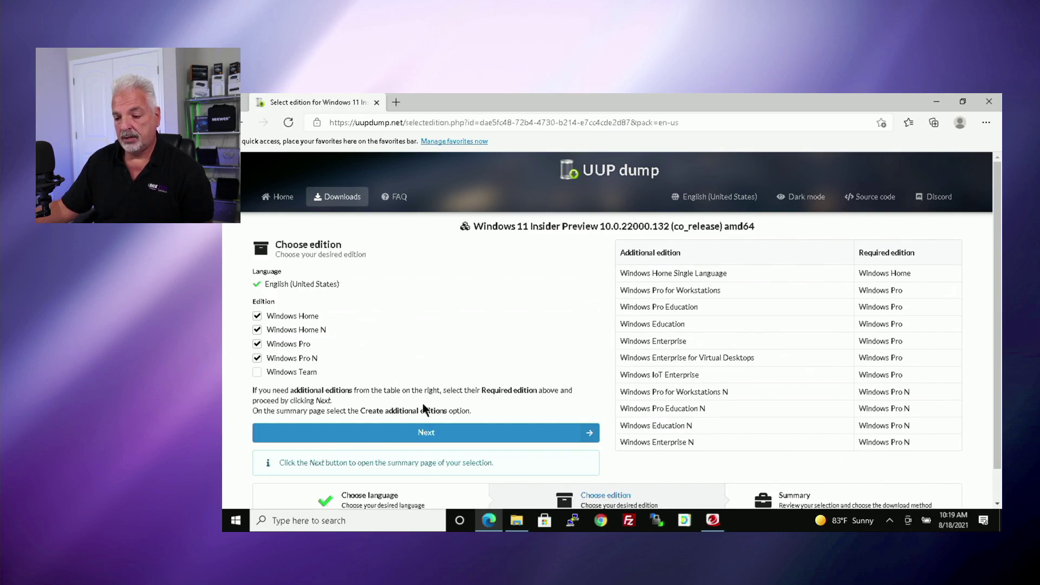
{"action": "left_click", "coordinate": [424, 433]}
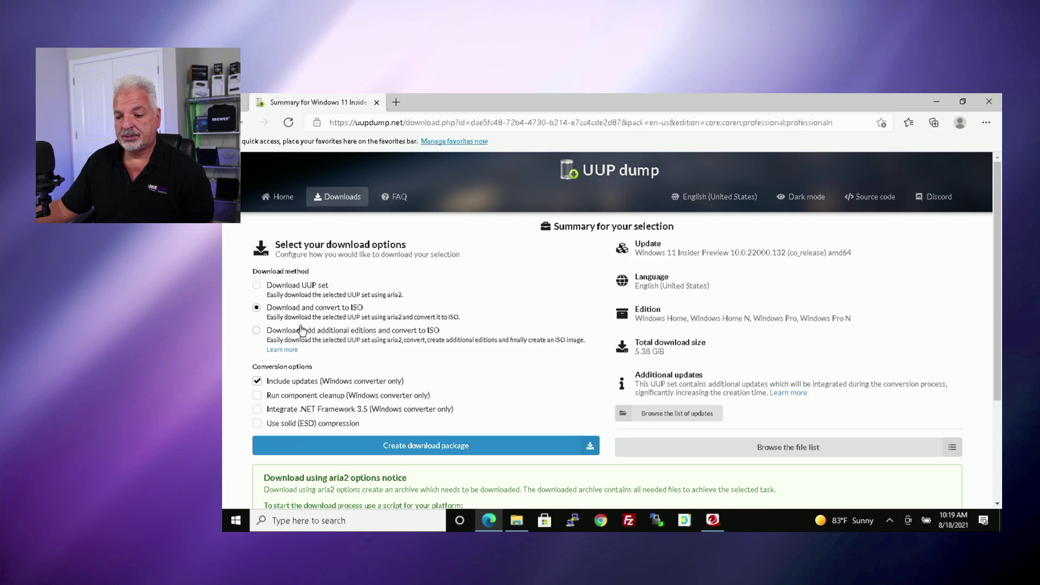
{"action": "left_click", "coordinate": [257, 331]}
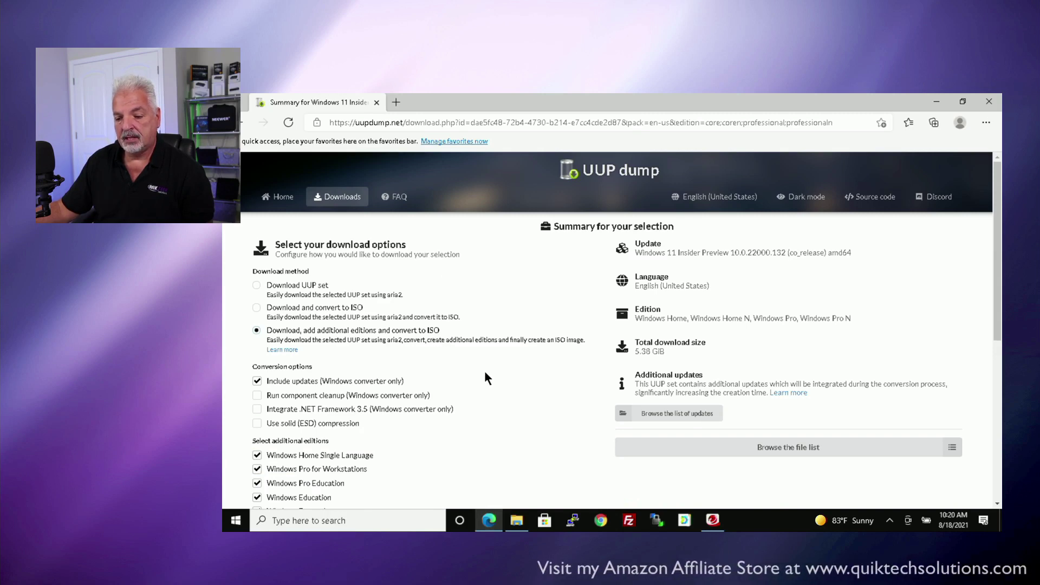
{"action": "scroll", "coordinate": [484, 371], "scroll_direction": "down", "scroll_amount": 4}
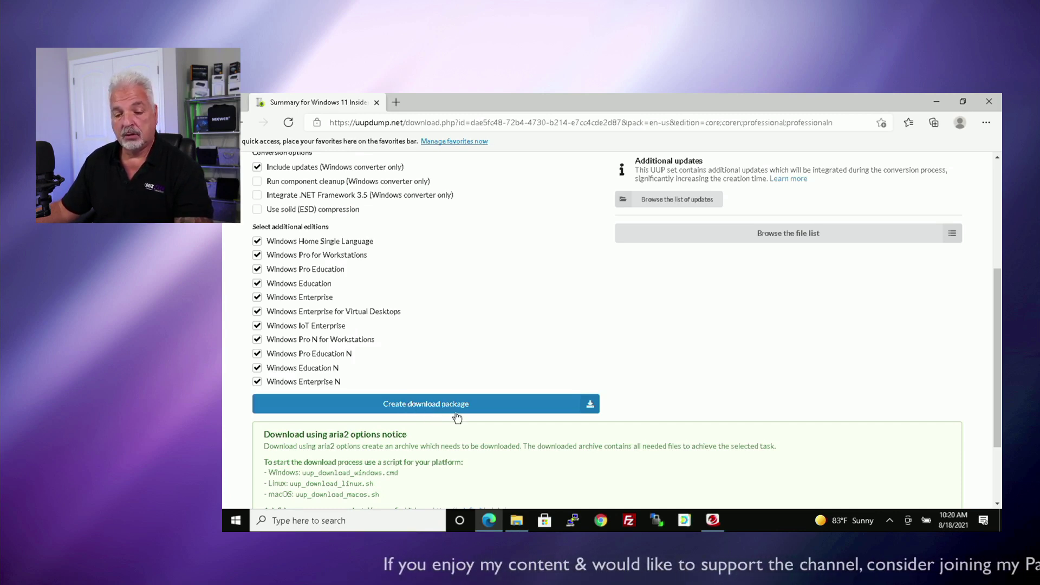
Open the 22000.132_amd64_en-us_multi_dae5fc48_convert_virtual folder on C: and select uup_download_windows
{"action": "left_click", "coordinate": [935, 102]}
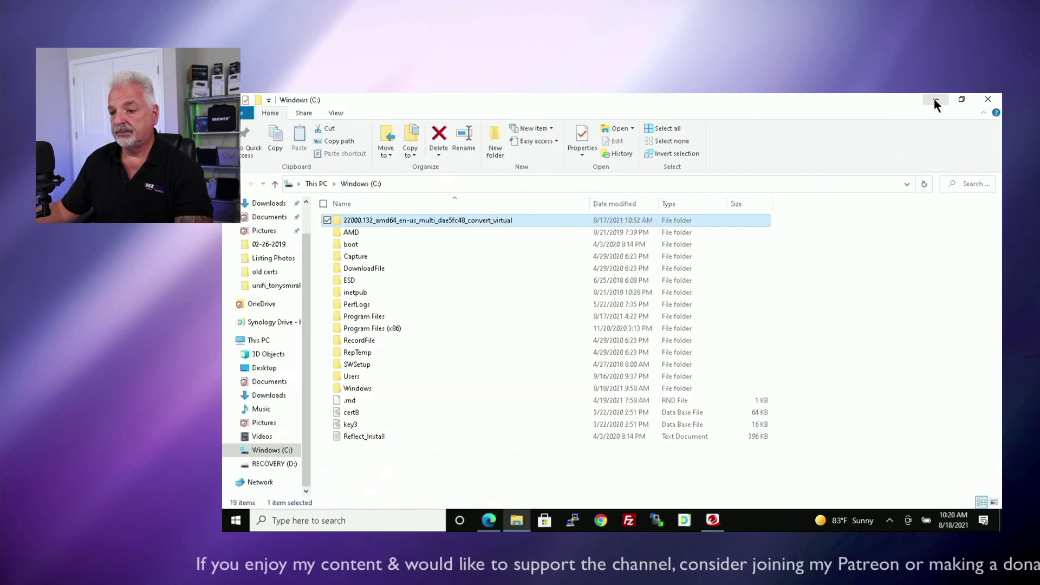
{"action": "double_click", "coordinate": [338, 219]}
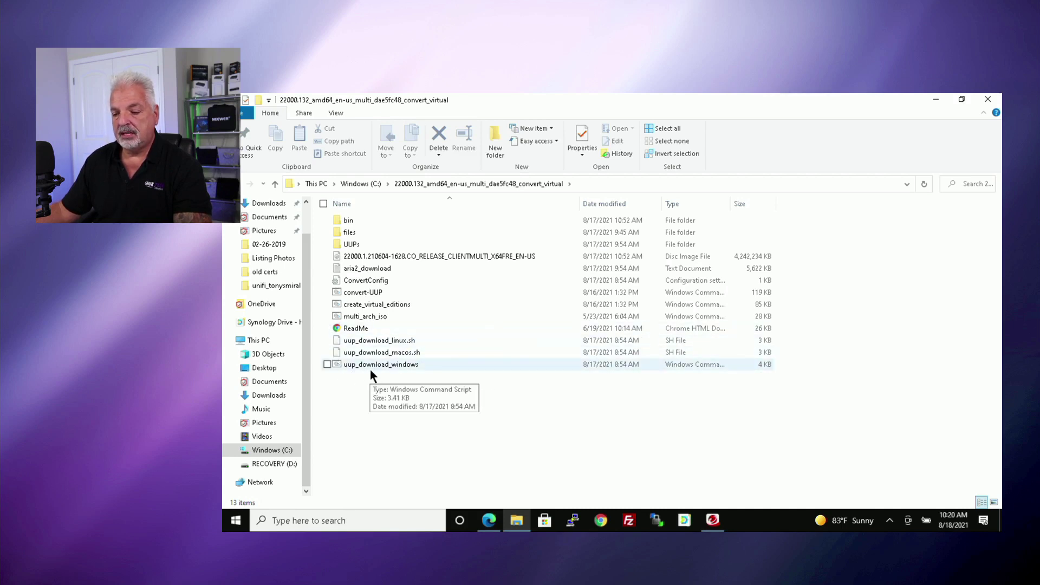
{"action": "left_click", "coordinate": [390, 364]}
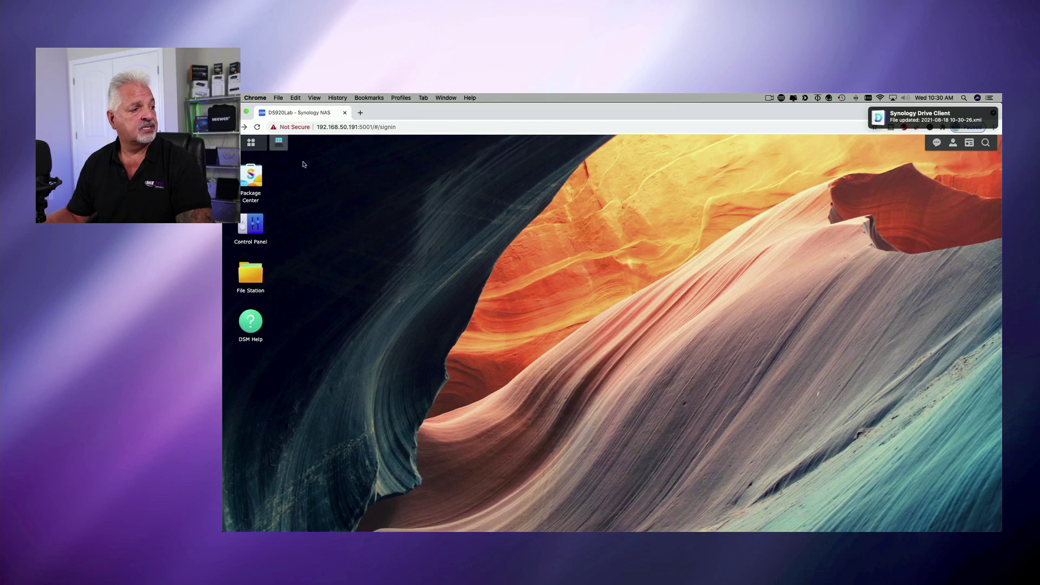
Launch Virtual Machine Manager from the DSM Main Menu
{"action": "left_click", "coordinate": [251, 143]}
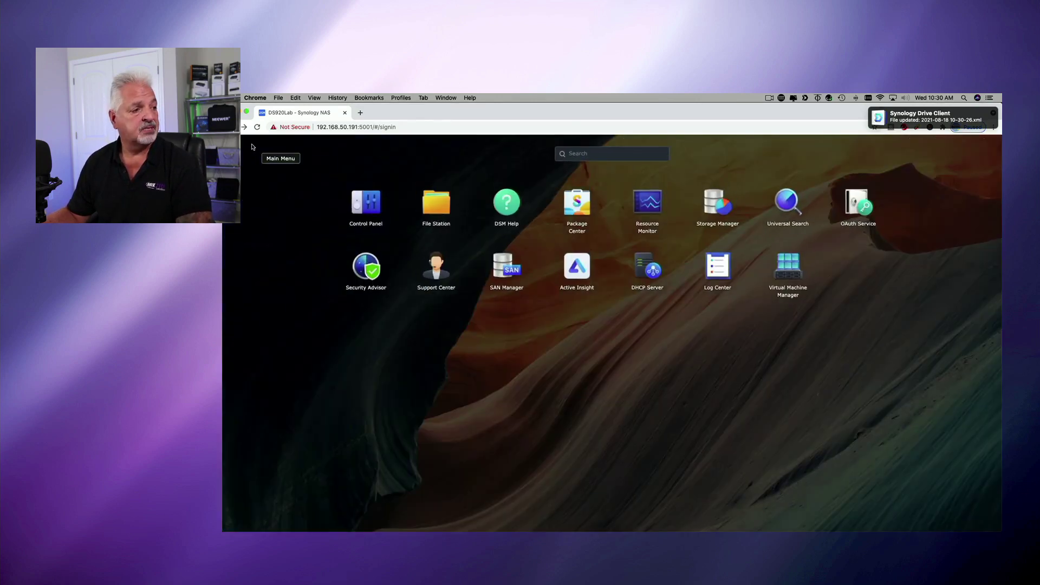
{"action": "left_click", "coordinate": [788, 271]}
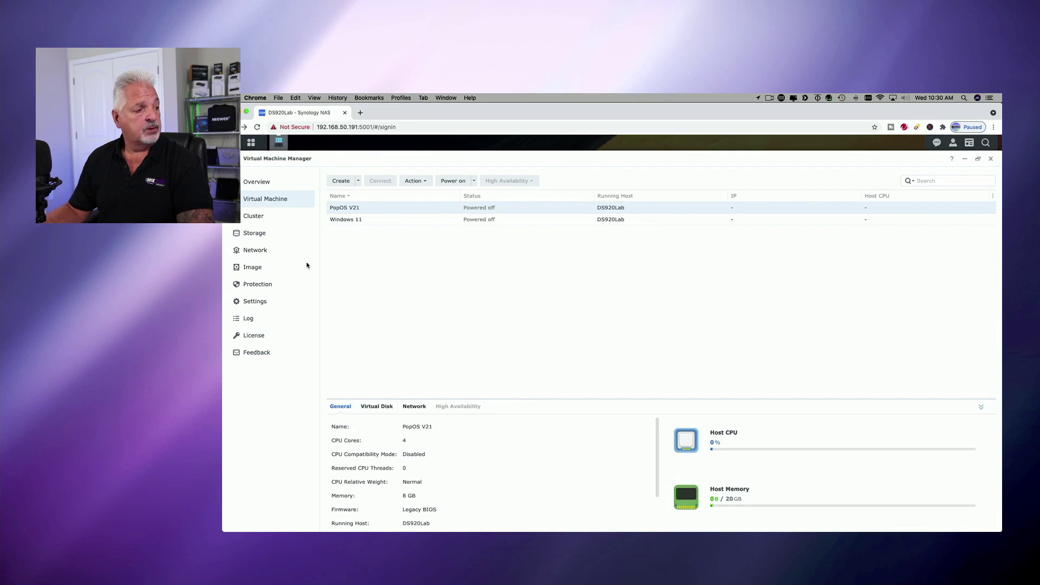
{"action": "left_click", "coordinate": [253, 269]}
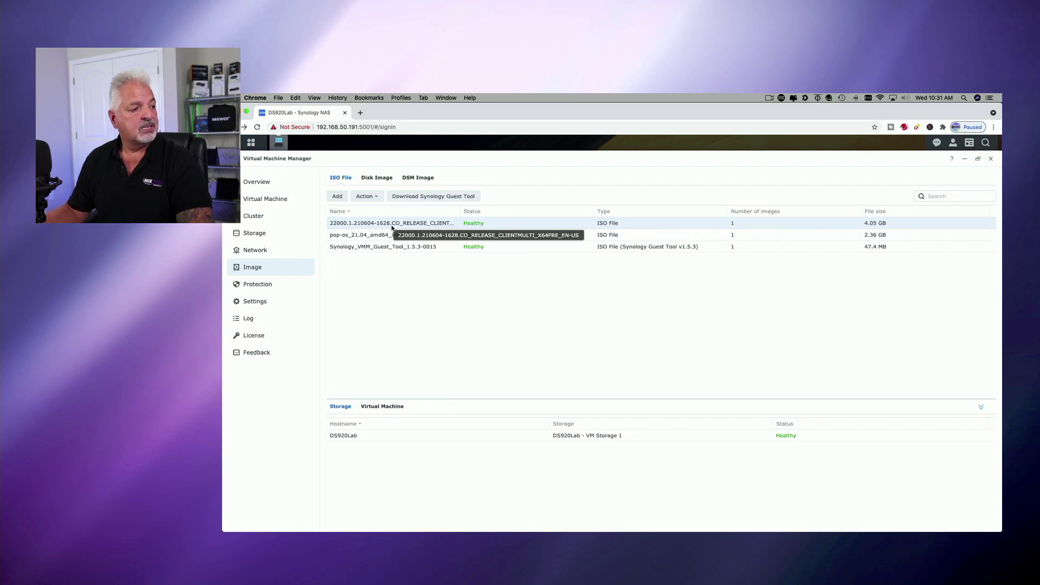
{"action": "left_click", "coordinate": [267, 199]}
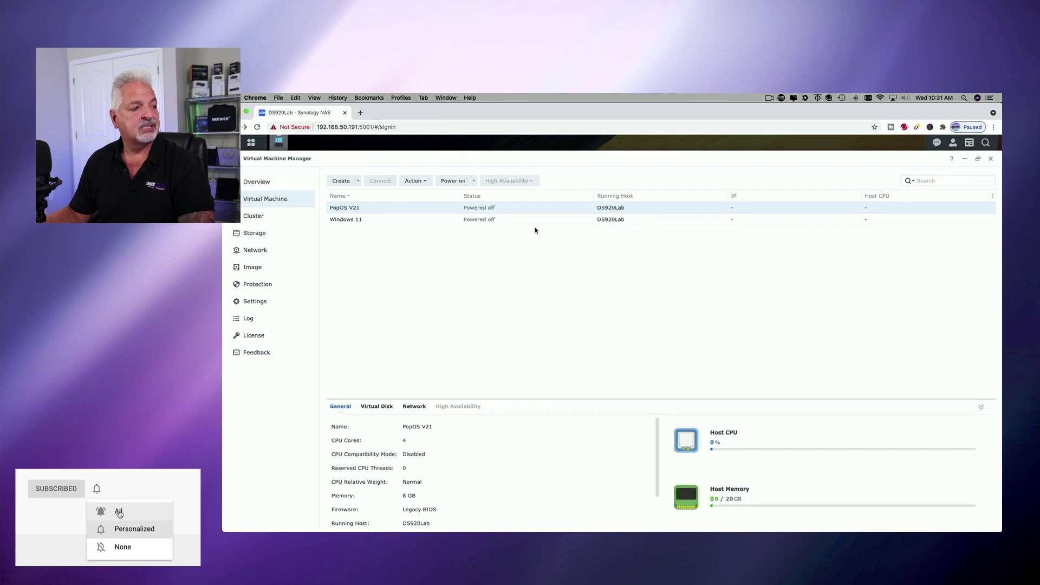
Start a new Microsoft Windows virtual machine and continue past storage selection
{"action": "left_click", "coordinate": [340, 182]}
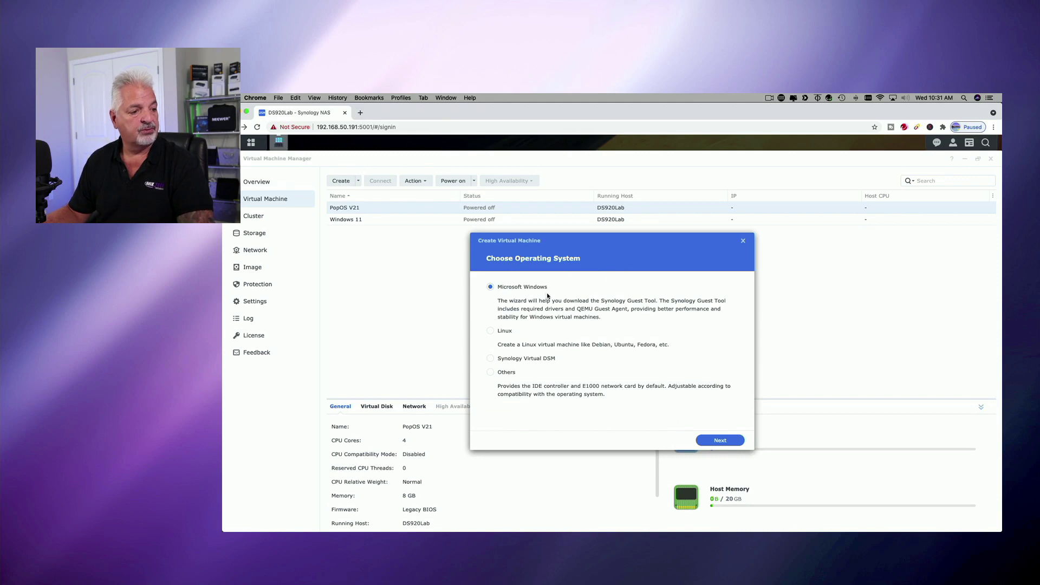
{"action": "left_click", "coordinate": [720, 440]}
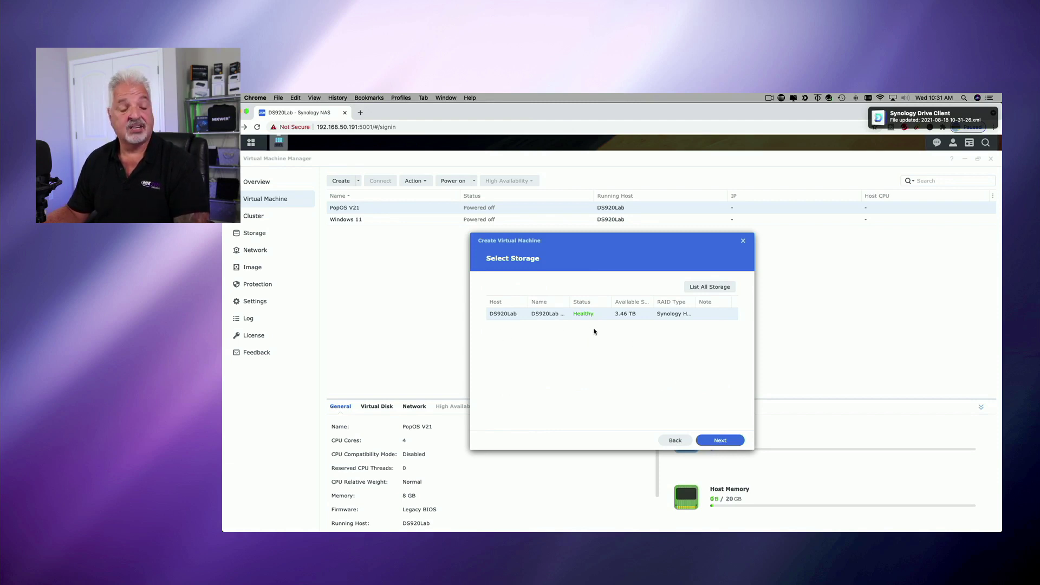
{"action": "left_click", "coordinate": [722, 439]}
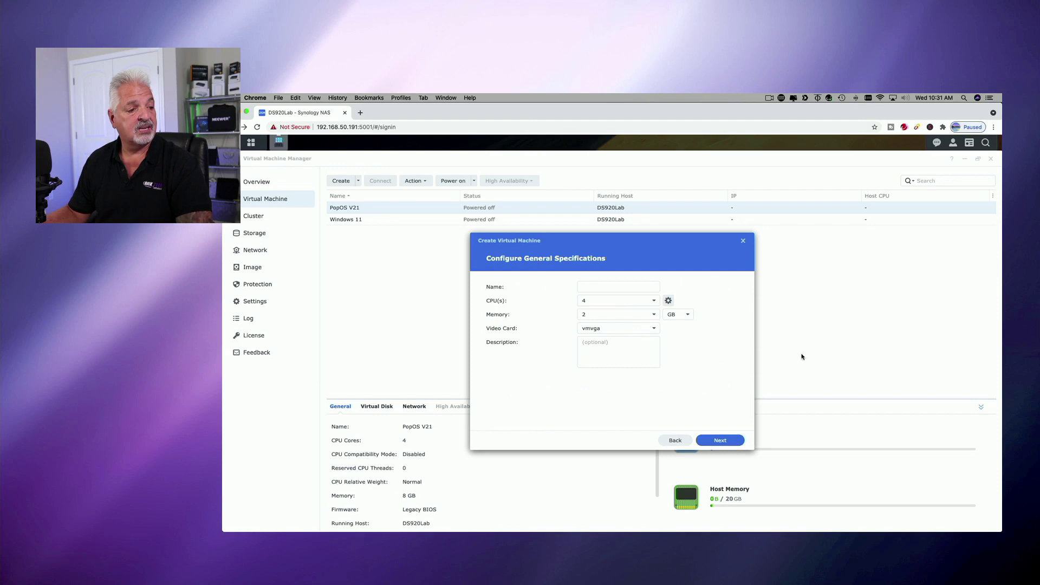
Name the VM 'Windows 11 Demo', keep 4 CPUs and set memory to 8 GB
{"action": "left_click", "coordinate": [601, 286]}
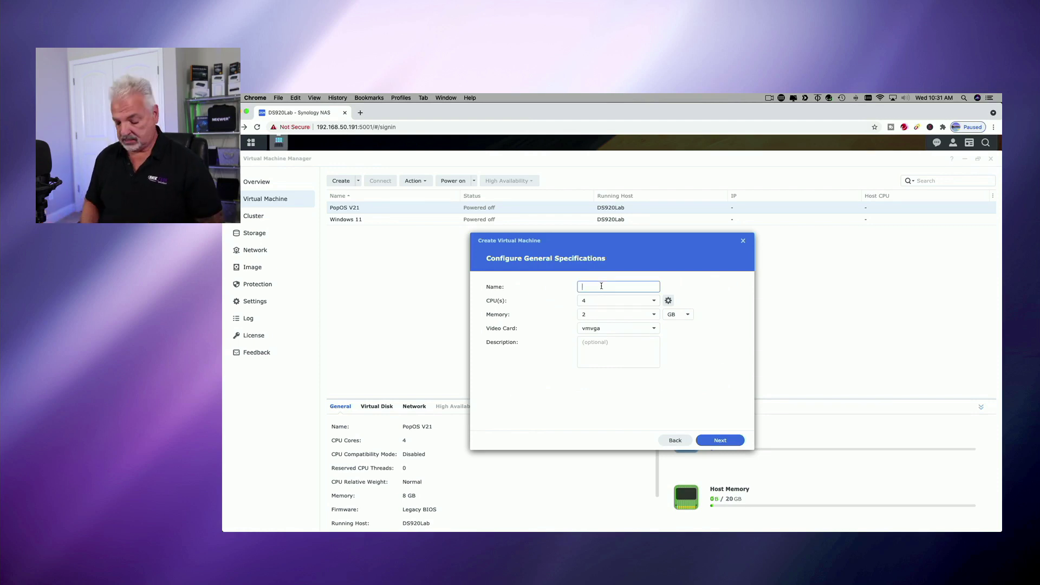
{"action": "type", "text": "Window"}
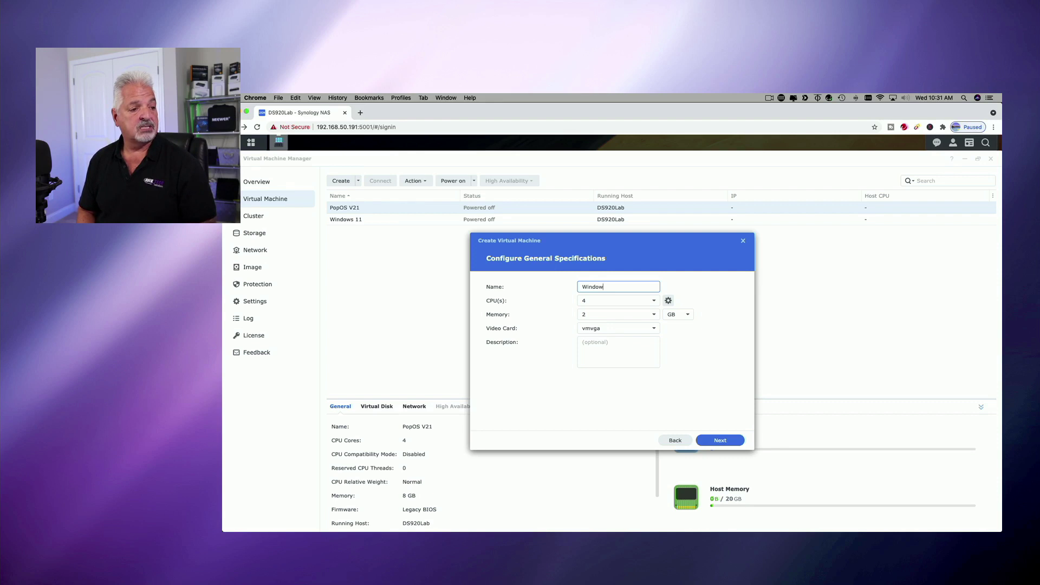
{"action": "type", "text": "s 11 "}
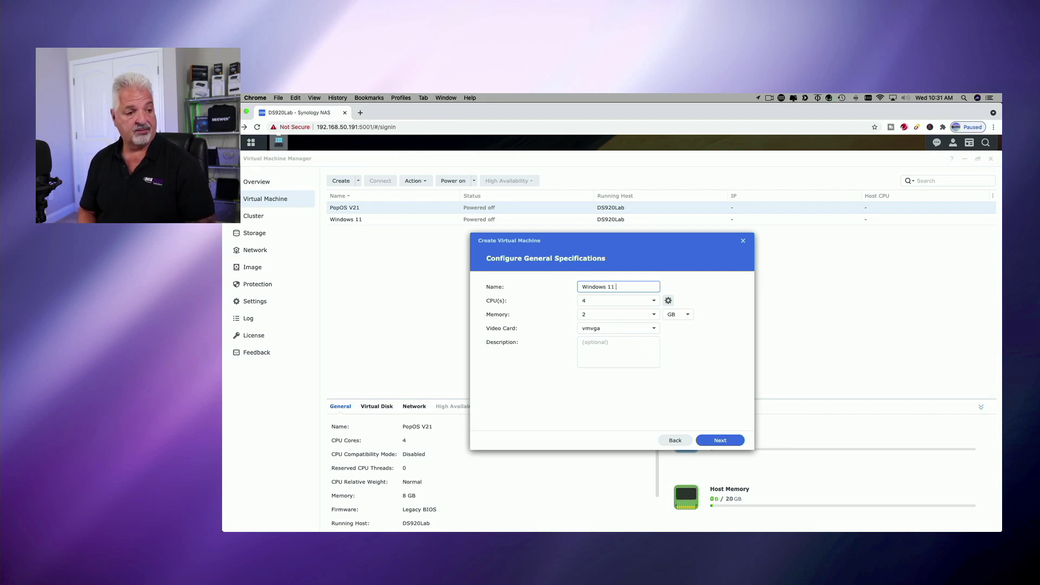
{"action": "type", "text": "Demo"}
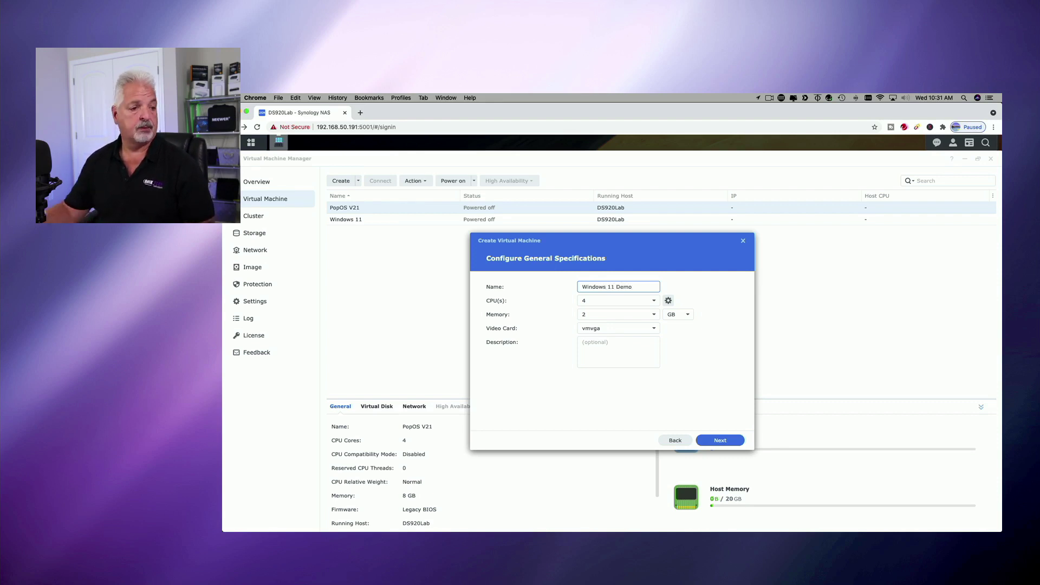
{"action": "left_click", "coordinate": [652, 302]}
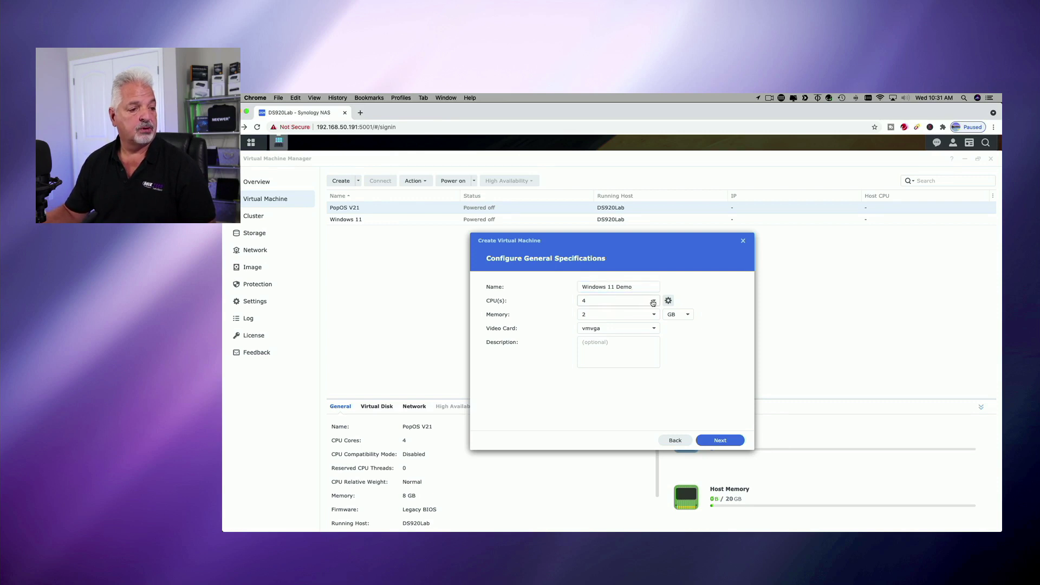
{"action": "left_click", "coordinate": [653, 302]}
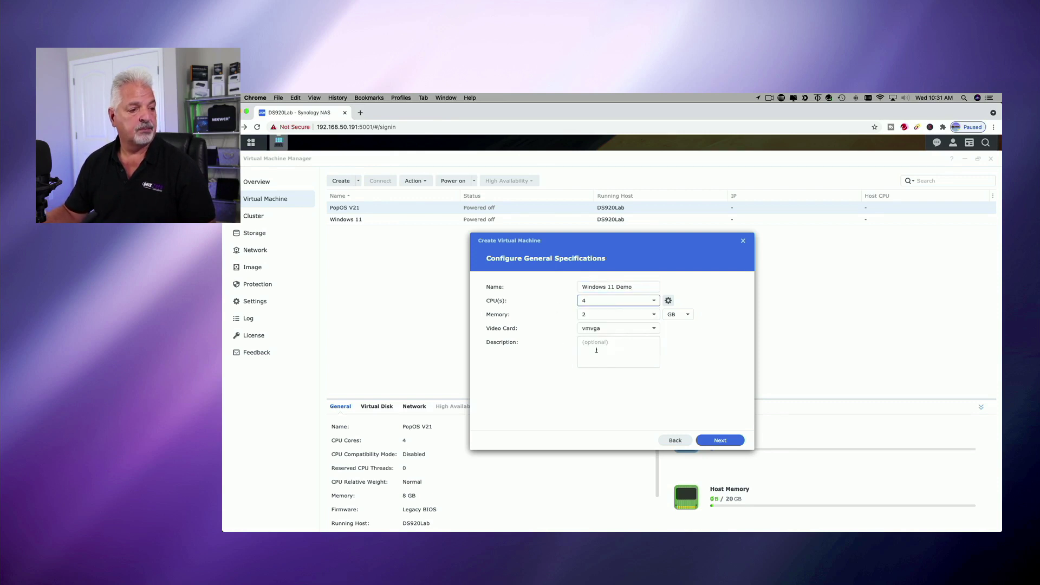
{"action": "left_click", "coordinate": [653, 315]}
{"action": "left_click", "coordinate": [595, 399]}
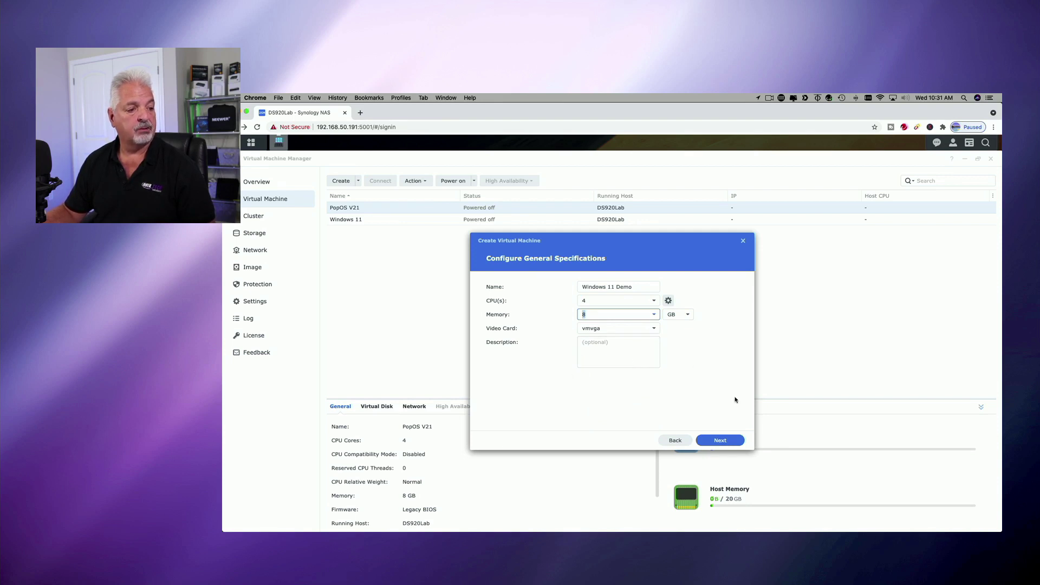
Set Virtual Disk 1 to 60 GB and continue to the network page
{"action": "left_click", "coordinate": [723, 441]}
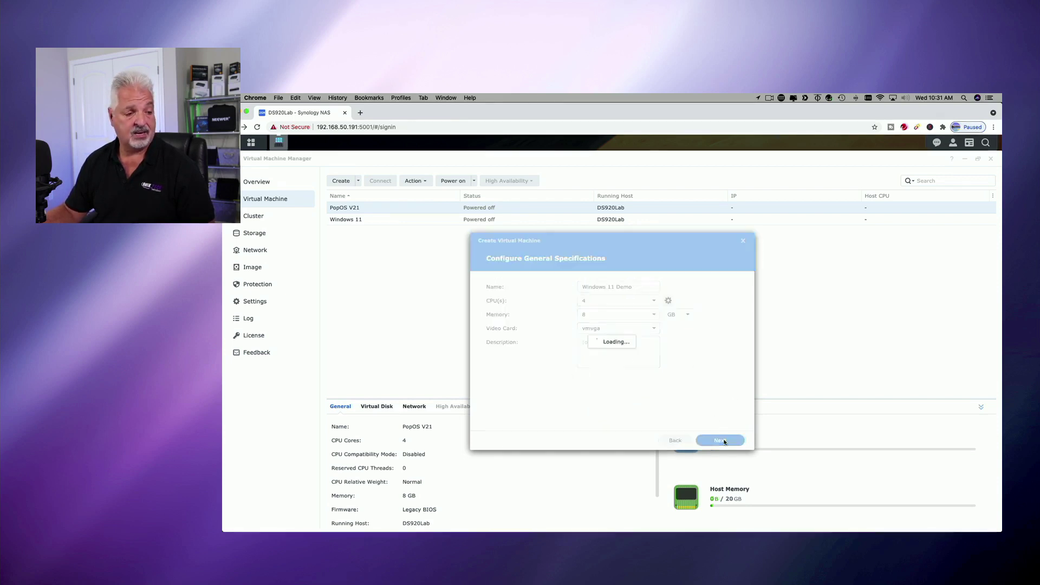
{"action": "left_click", "coordinate": [599, 285]}
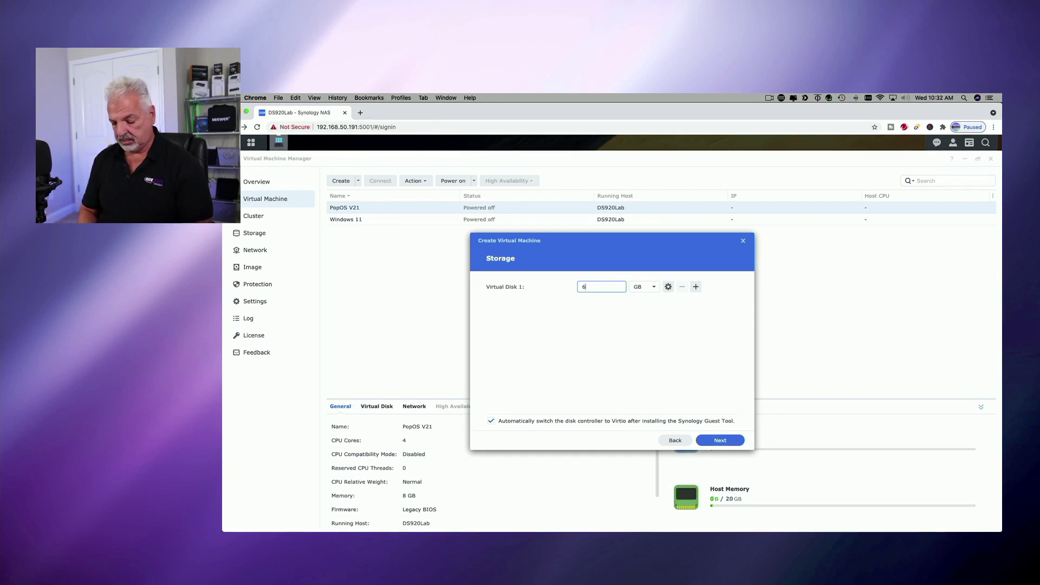
{"action": "type", "text": "60"}
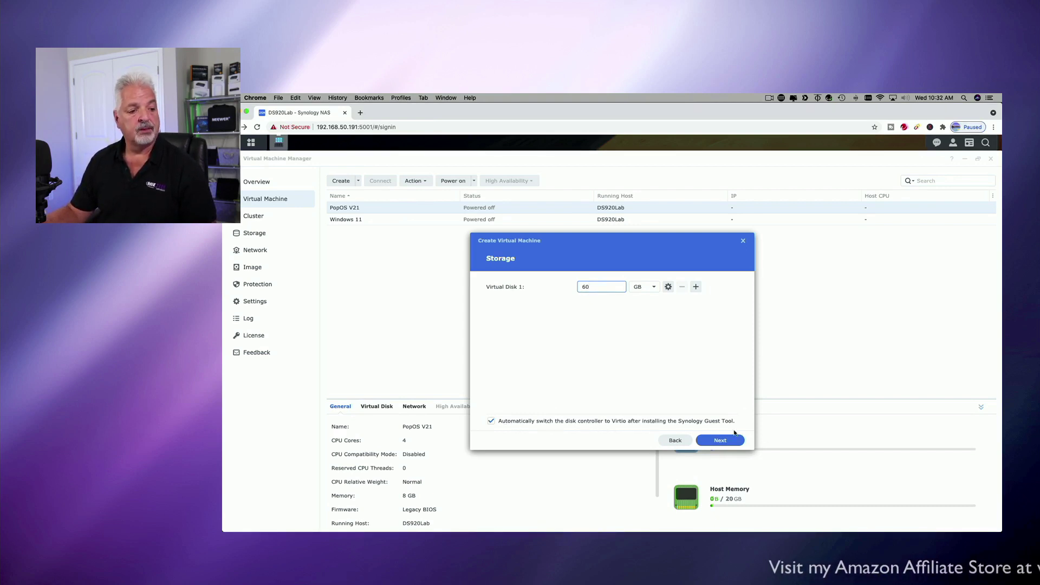
{"action": "left_click", "coordinate": [720, 440]}
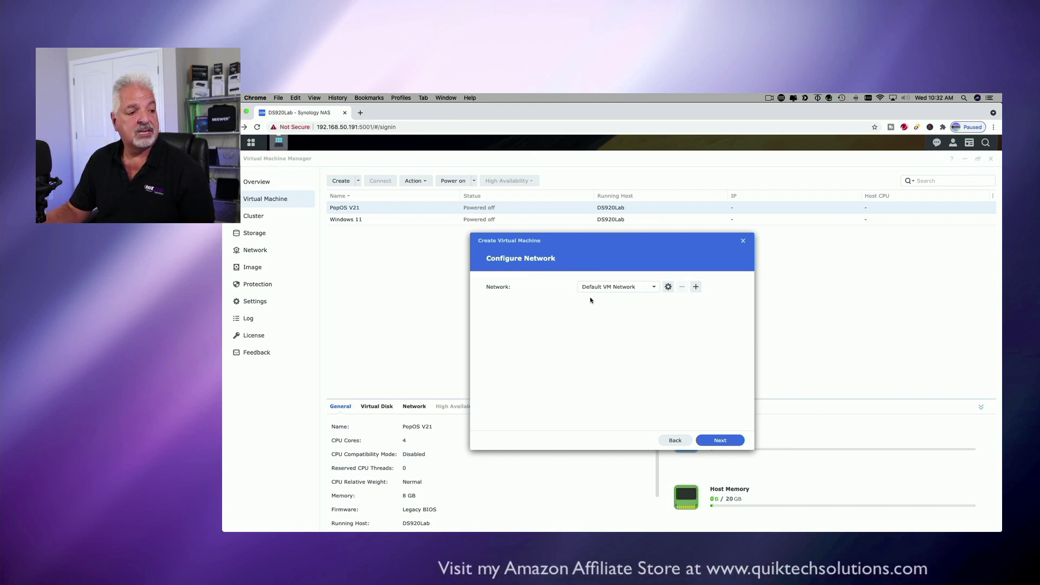
Keep Default VM Network and select the Windows 11 22000 ISO for bootup
{"action": "left_click", "coordinate": [720, 440]}
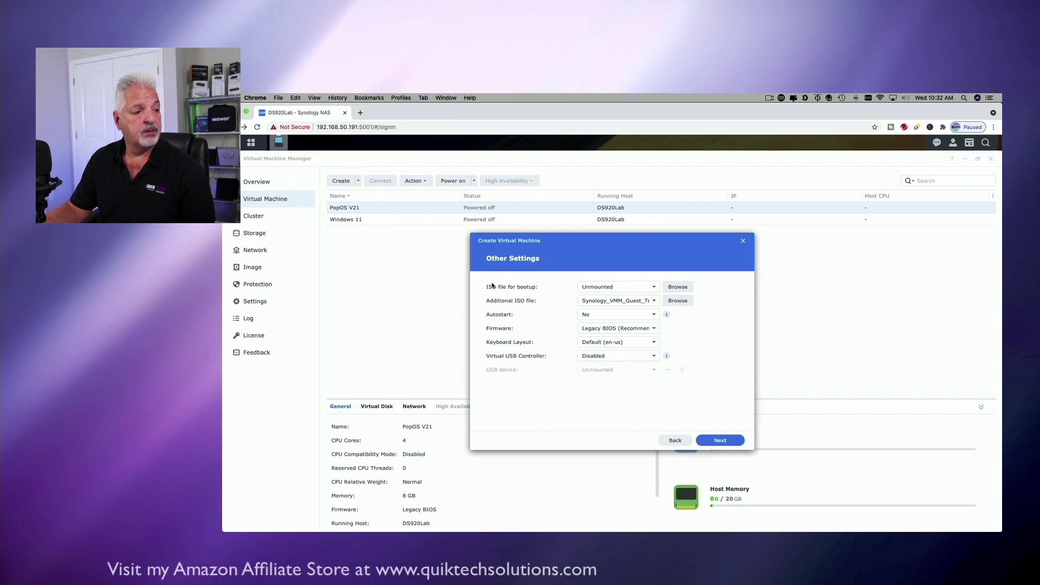
{"action": "left_click", "coordinate": [653, 287]}
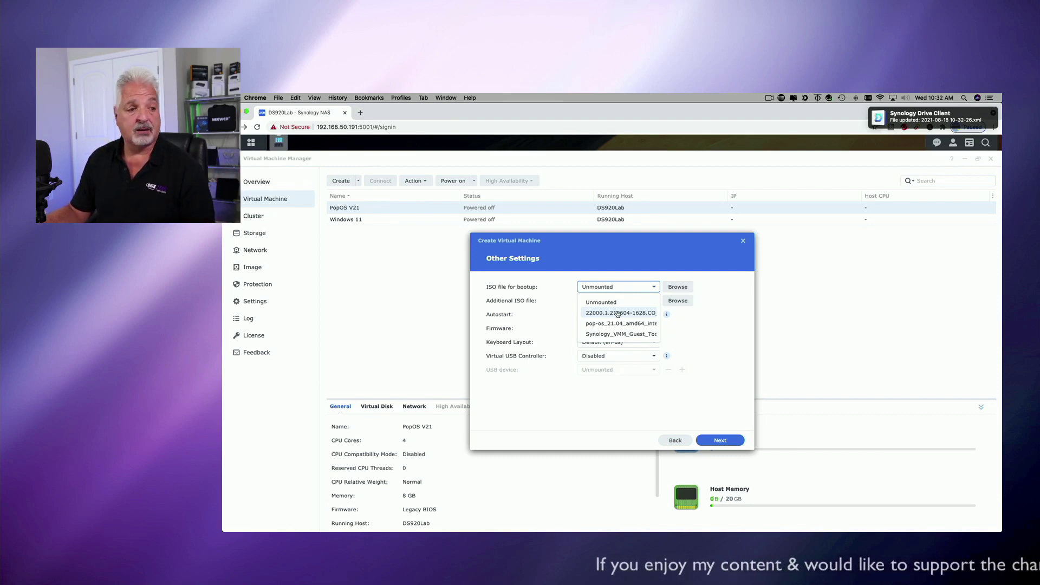
{"action": "left_click", "coordinate": [612, 313]}
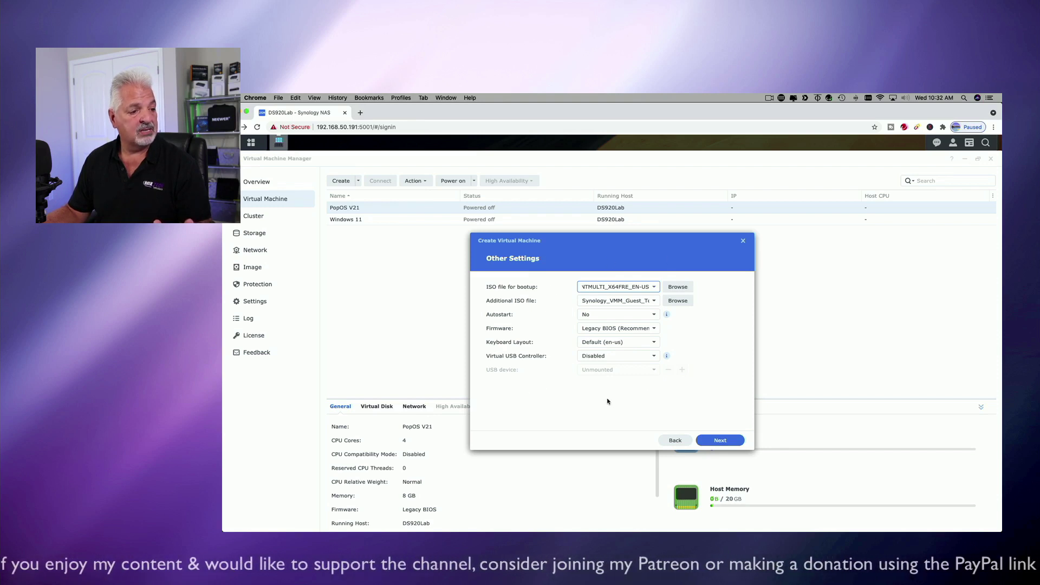
{"action": "left_click", "coordinate": [713, 438]}
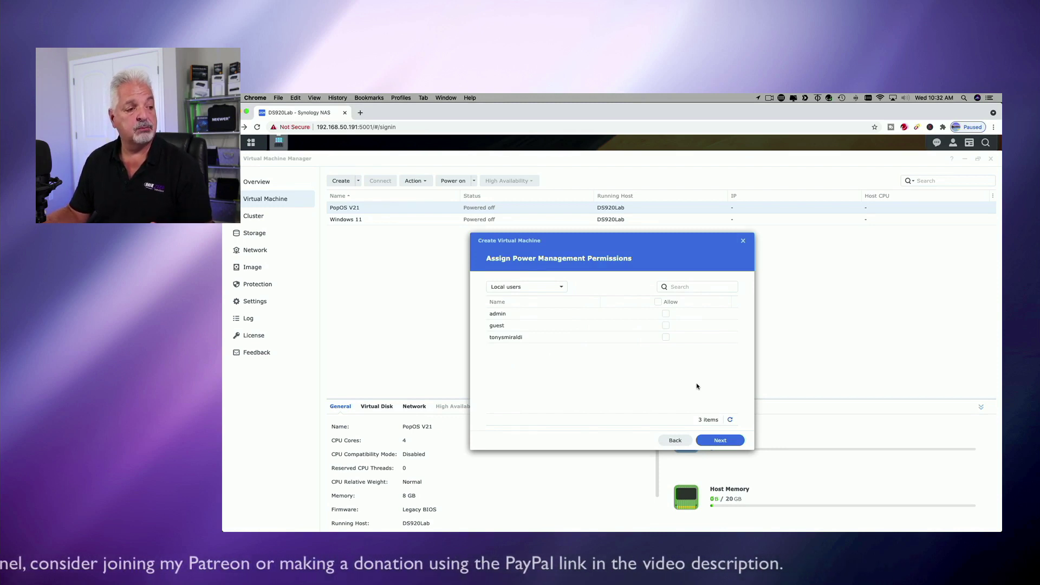
Allow a local user to control the VM's power and review the Summary page
{"action": "left_click", "coordinate": [666, 338]}
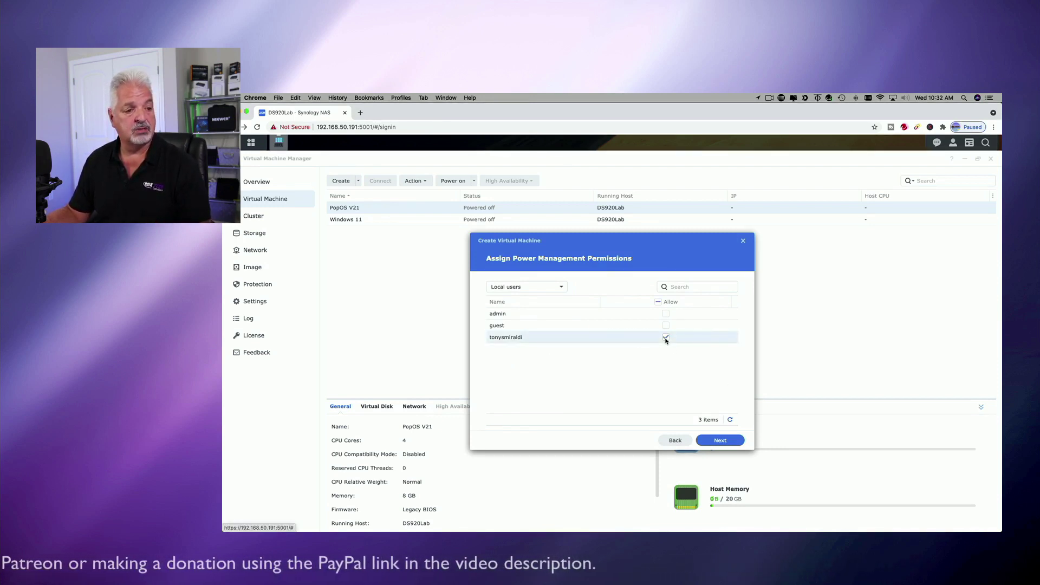
{"action": "left_click", "coordinate": [721, 441]}
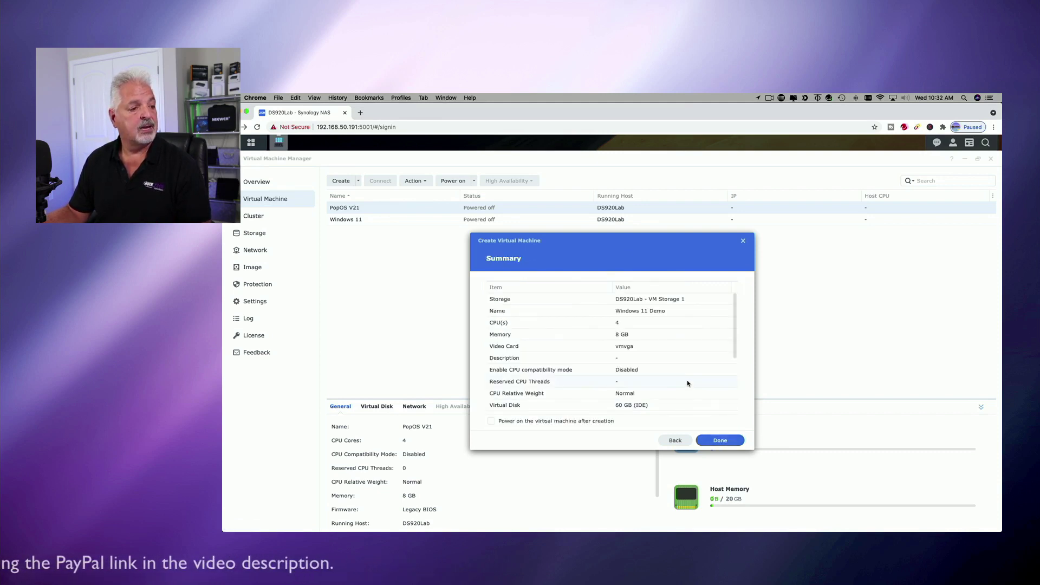
{"action": "scroll", "coordinate": [685, 385], "scroll_direction": "down", "scroll_amount": 4}
{"action": "scroll", "coordinate": [686, 384], "scroll_direction": "up", "scroll_amount": 4}
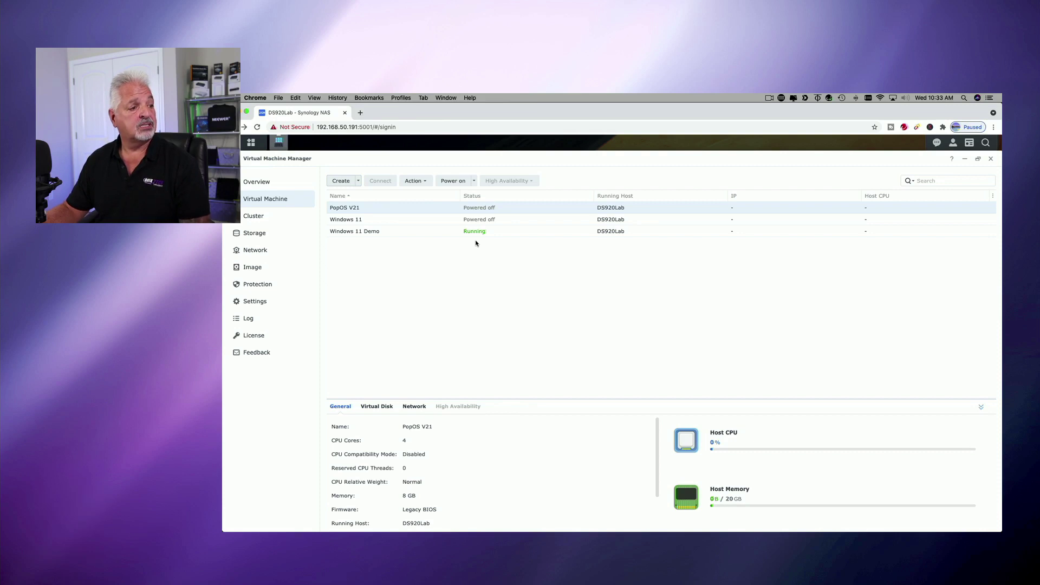
Select the Windows 11 Demo VM and connect to its noVNC console
{"action": "left_click", "coordinate": [413, 233]}
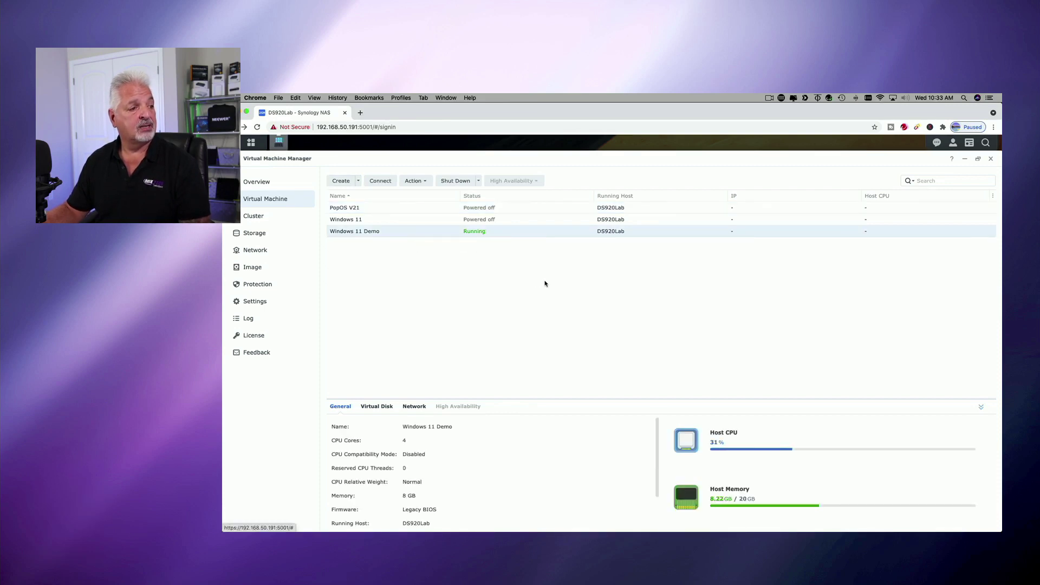
{"action": "left_click", "coordinate": [380, 181]}
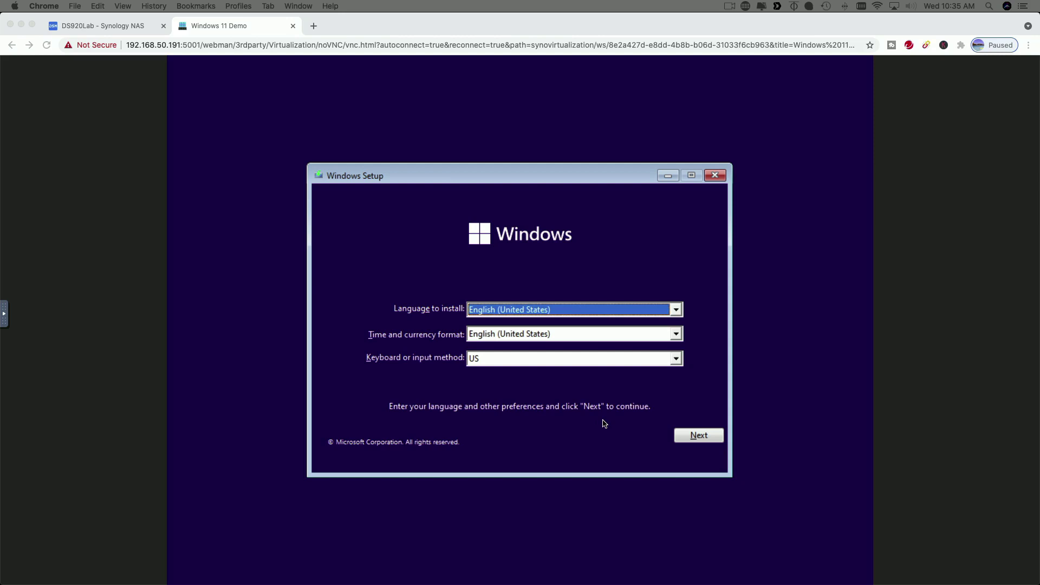
Accept the default language settings in Windows Setup and choose Install now
{"action": "left_click", "coordinate": [697, 437]}
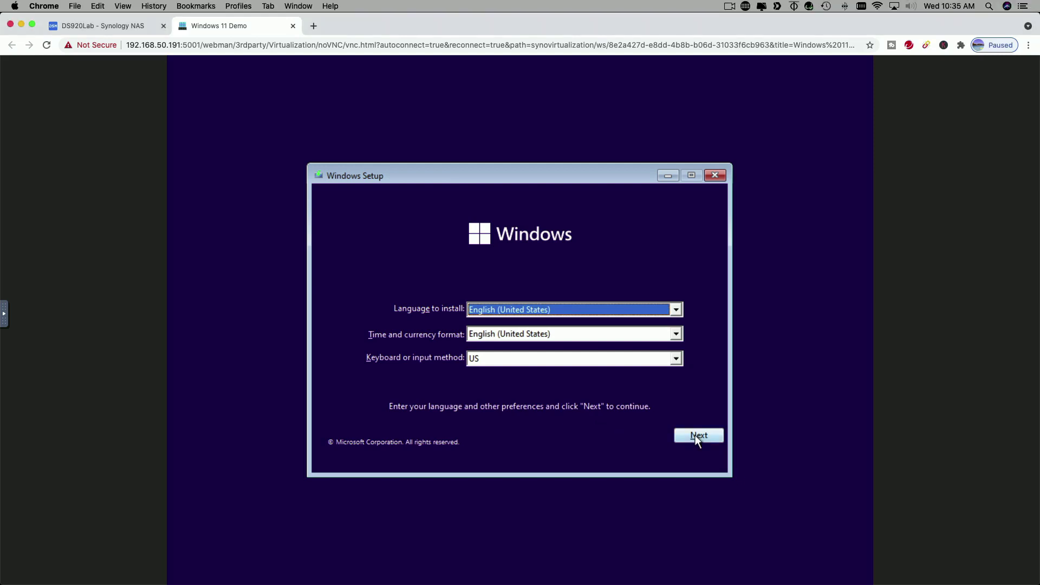
{"action": "left_click", "coordinate": [695, 434]}
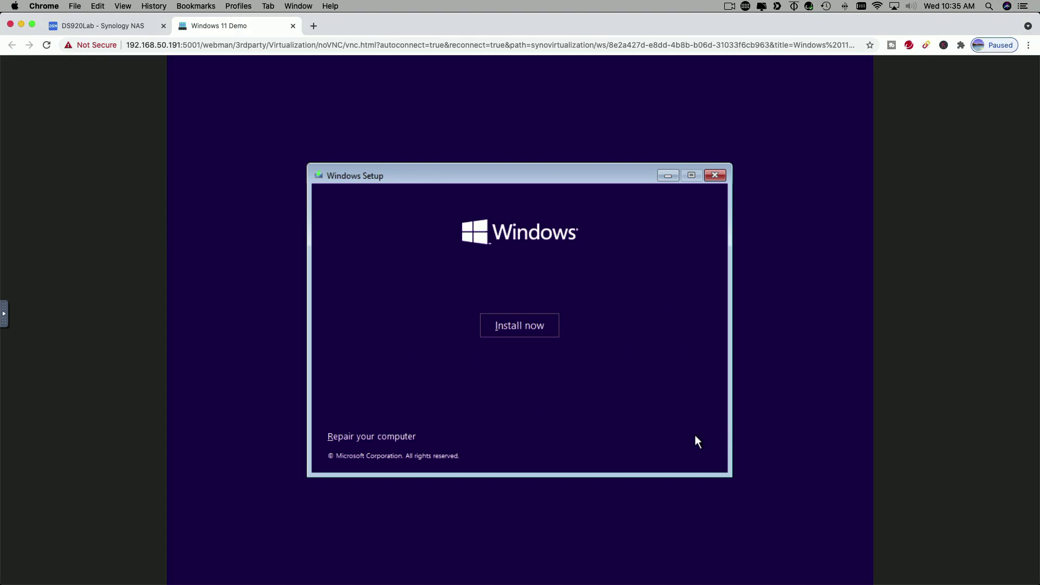
{"action": "left_click", "coordinate": [518, 327]}
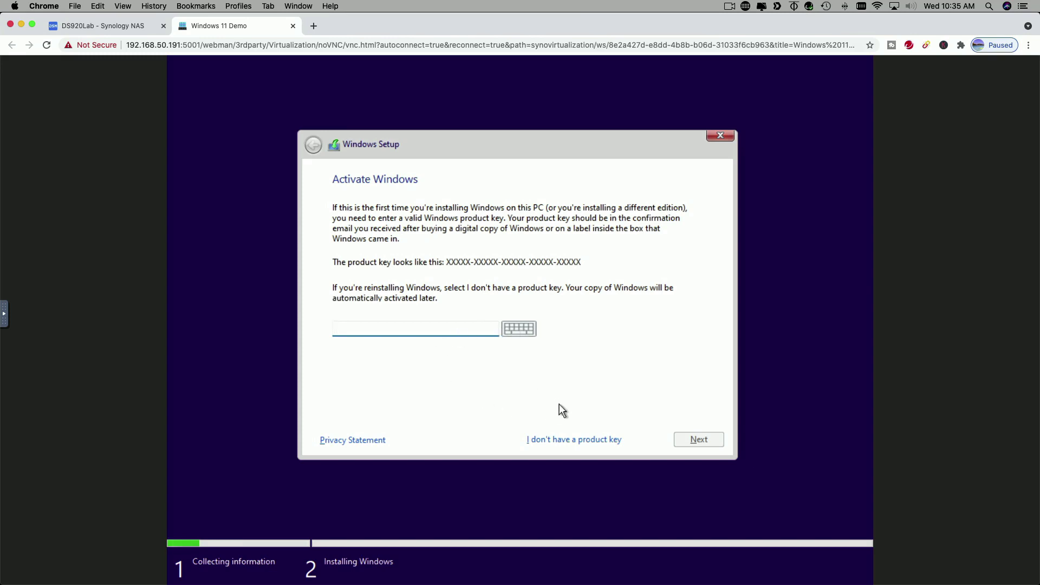
Continue without a product key, install Windows 11 Home via Custom install on Drive 0 Unallocated Space
{"action": "left_click", "coordinate": [568, 440]}
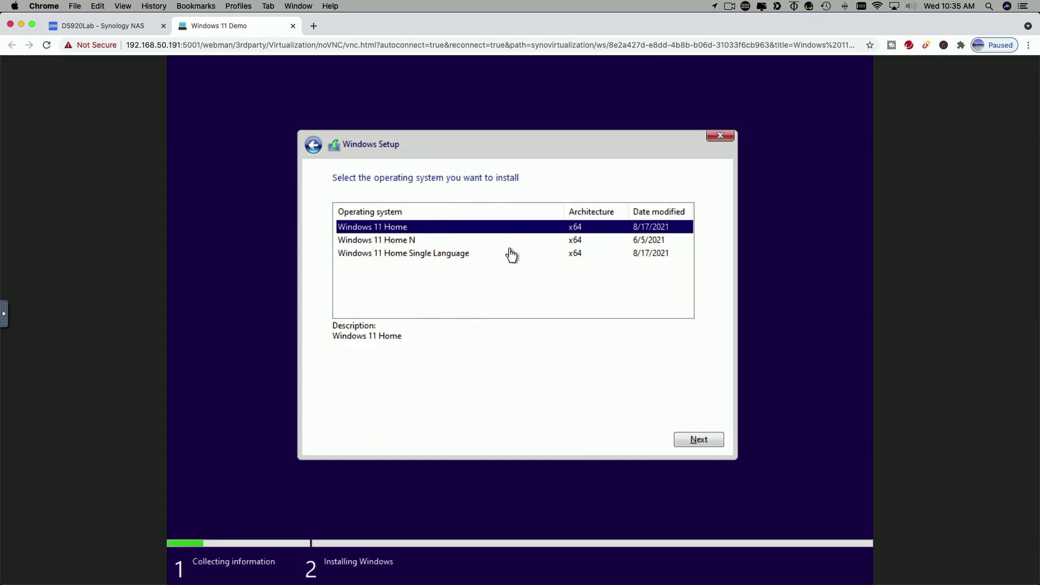
{"action": "left_click", "coordinate": [700, 437]}
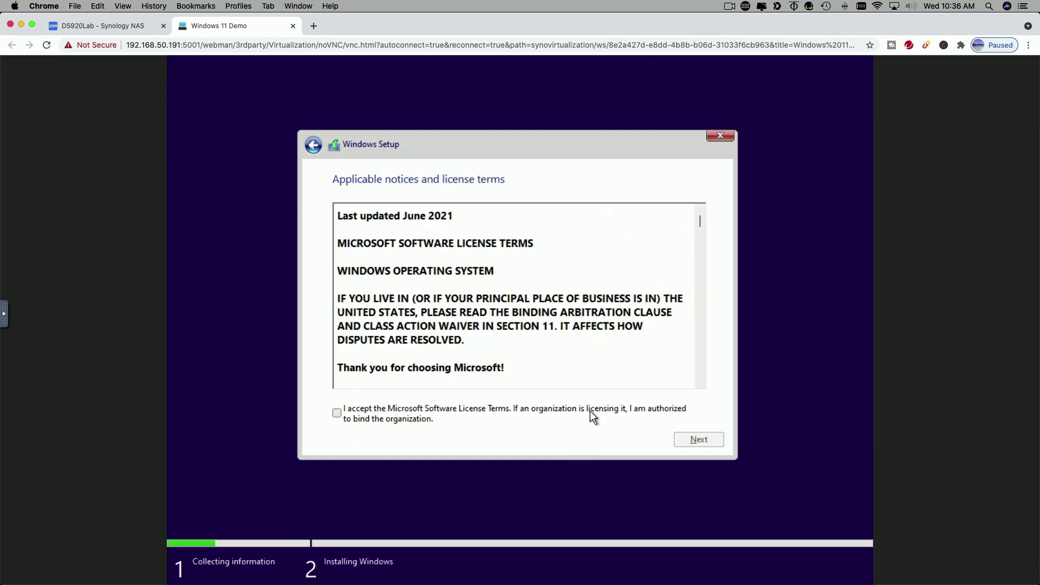
{"action": "left_click", "coordinate": [337, 413]}
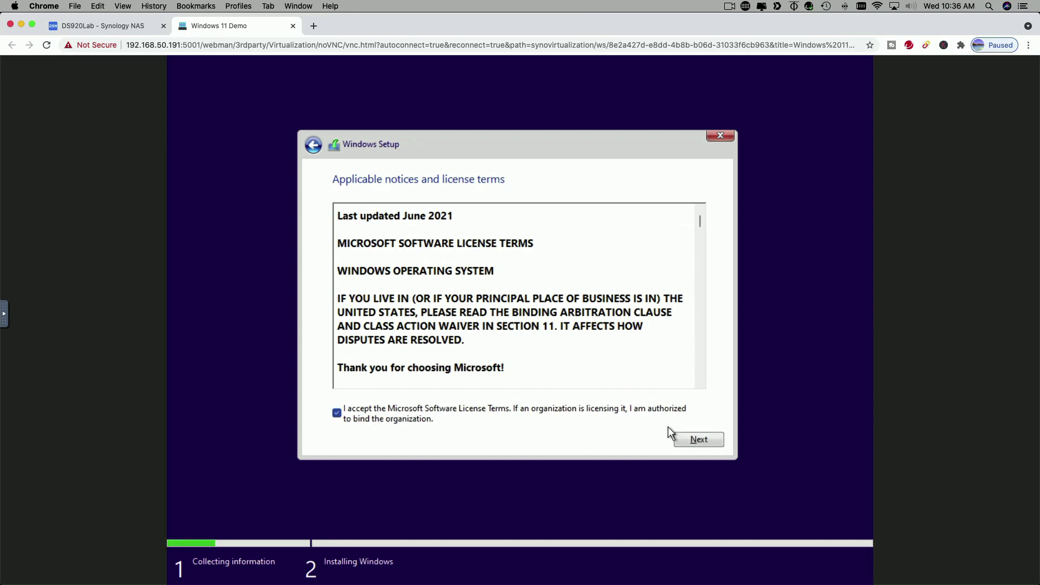
{"action": "left_click", "coordinate": [698, 440]}
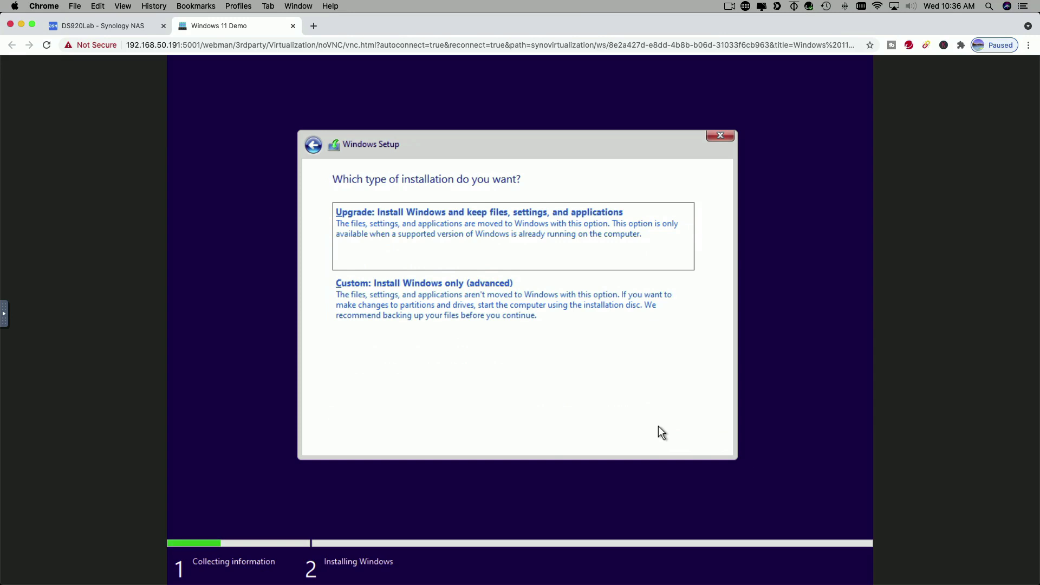
{"action": "left_click", "coordinate": [471, 317]}
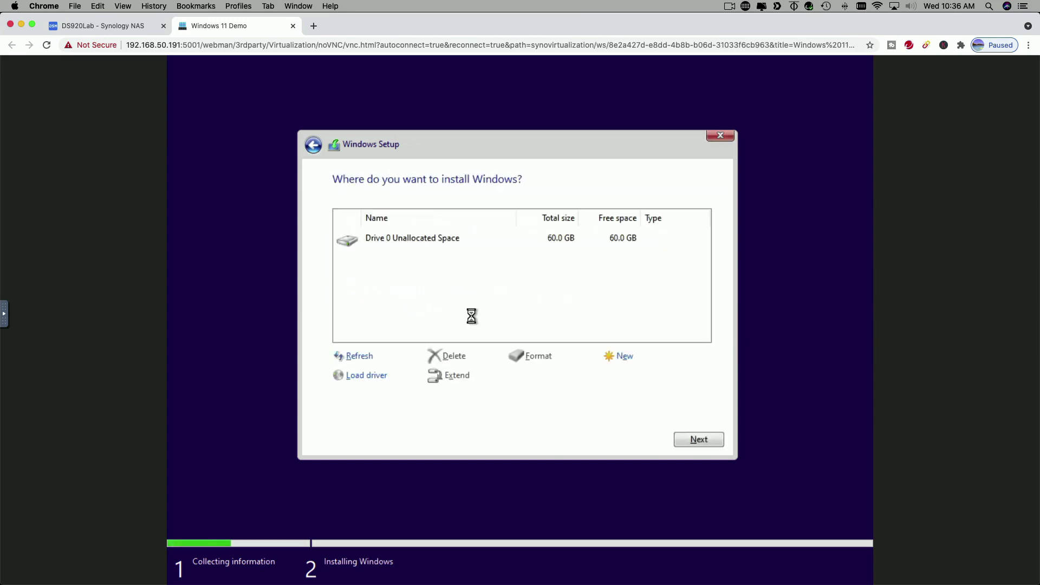
{"action": "left_click", "coordinate": [701, 440]}
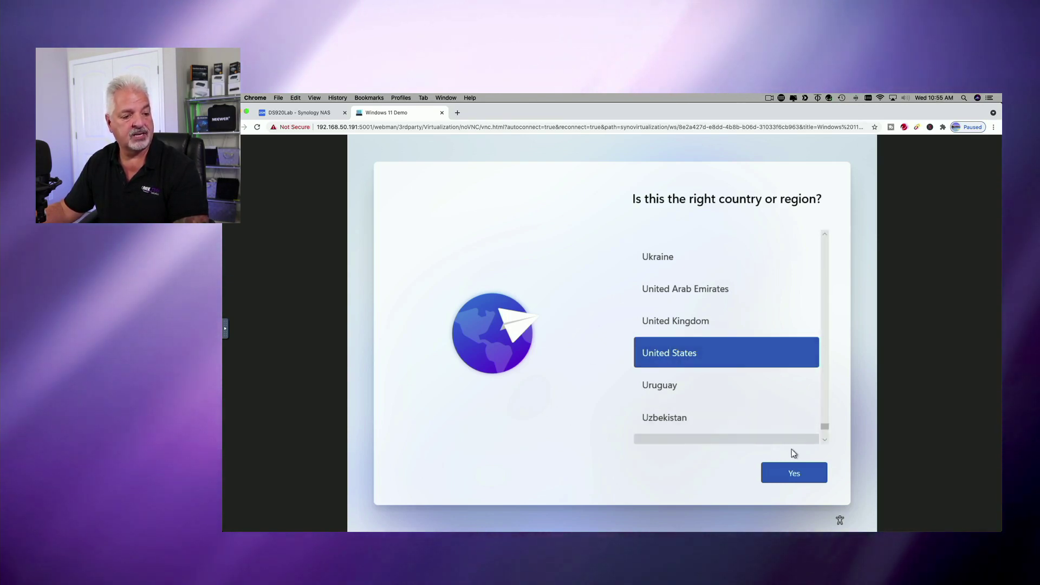
Confirm United States region and US keyboard, skipping a second keyboard layout
{"action": "left_click", "coordinate": [794, 474]}
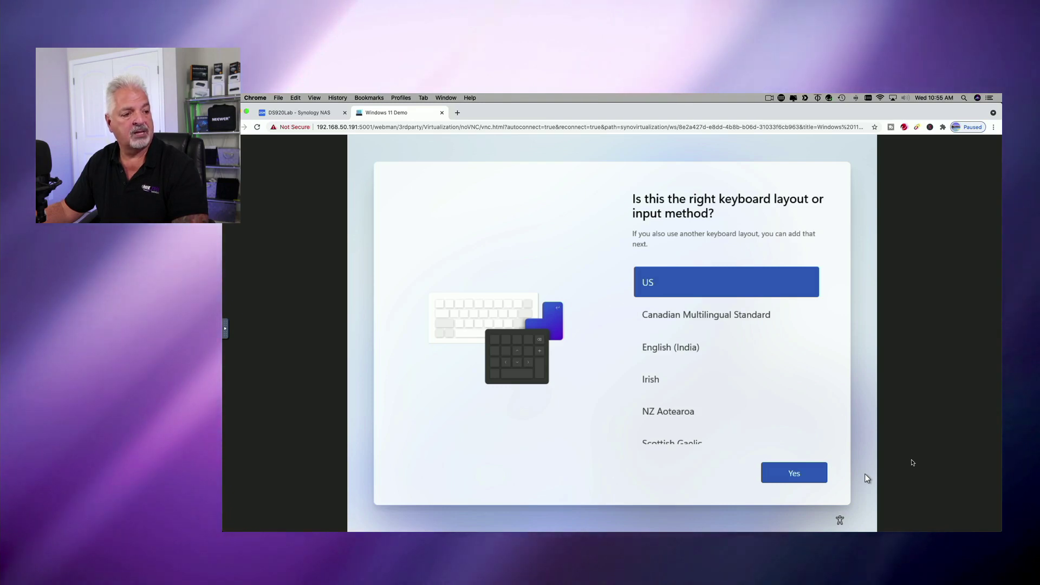
{"action": "left_click", "coordinate": [789, 474]}
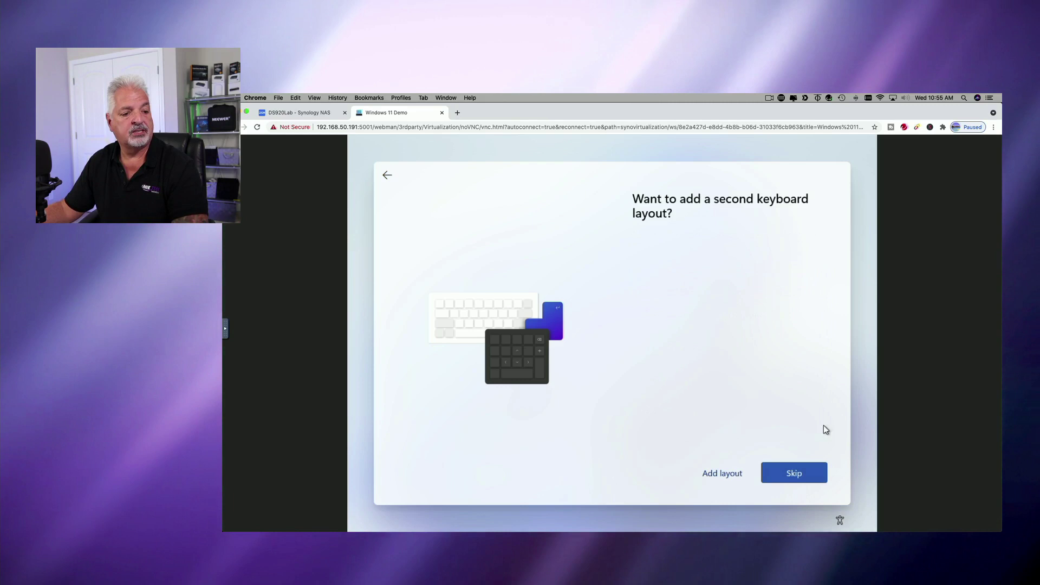
{"action": "left_click", "coordinate": [796, 475]}
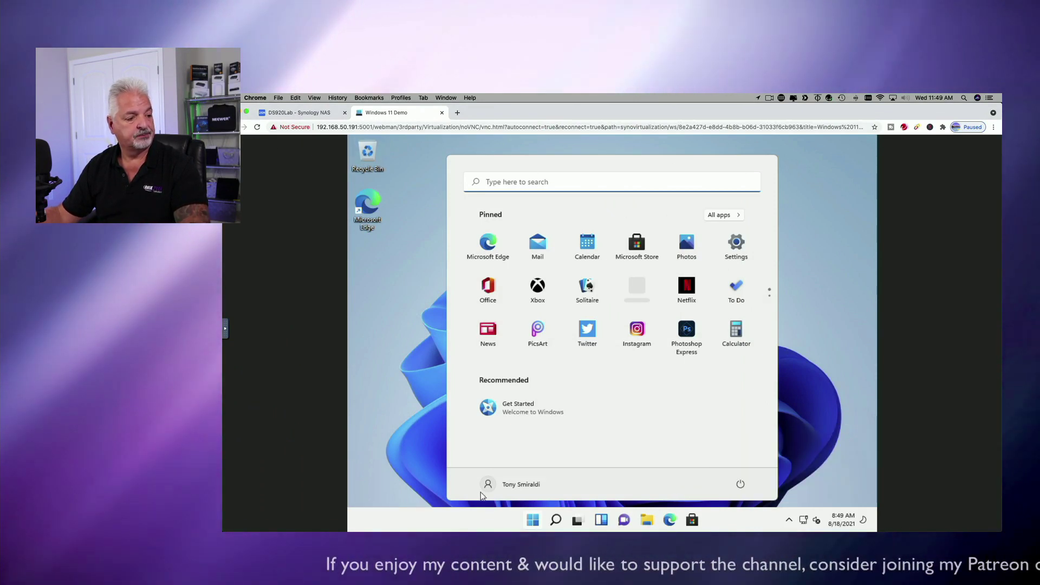
Open and close Start, Search and Task View, then show the Widgets board
{"action": "left_click", "coordinate": [530, 521]}
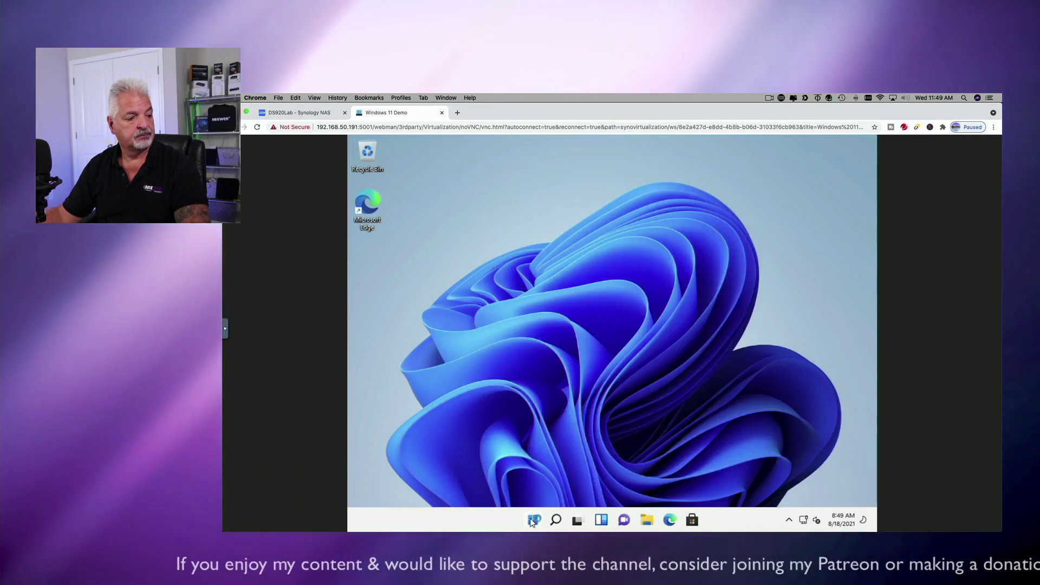
{"action": "left_click", "coordinate": [532, 521]}
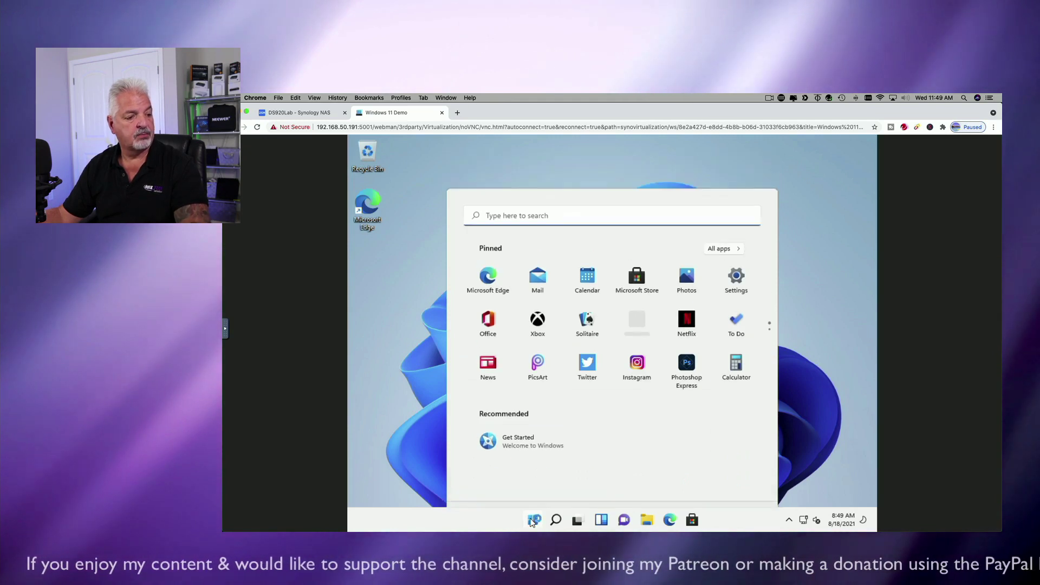
{"action": "left_click", "coordinate": [532, 522]}
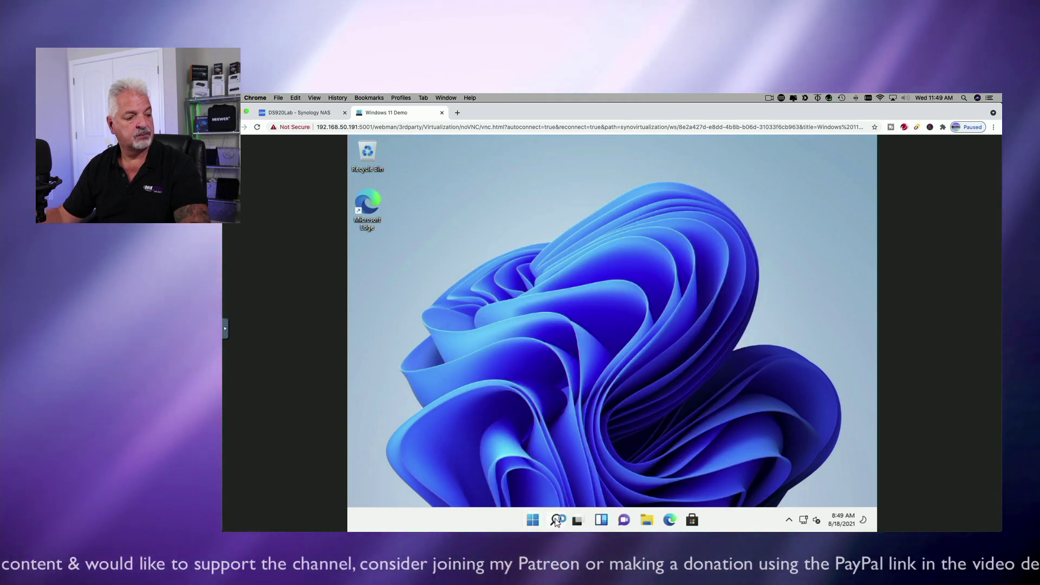
{"action": "left_click", "coordinate": [557, 520]}
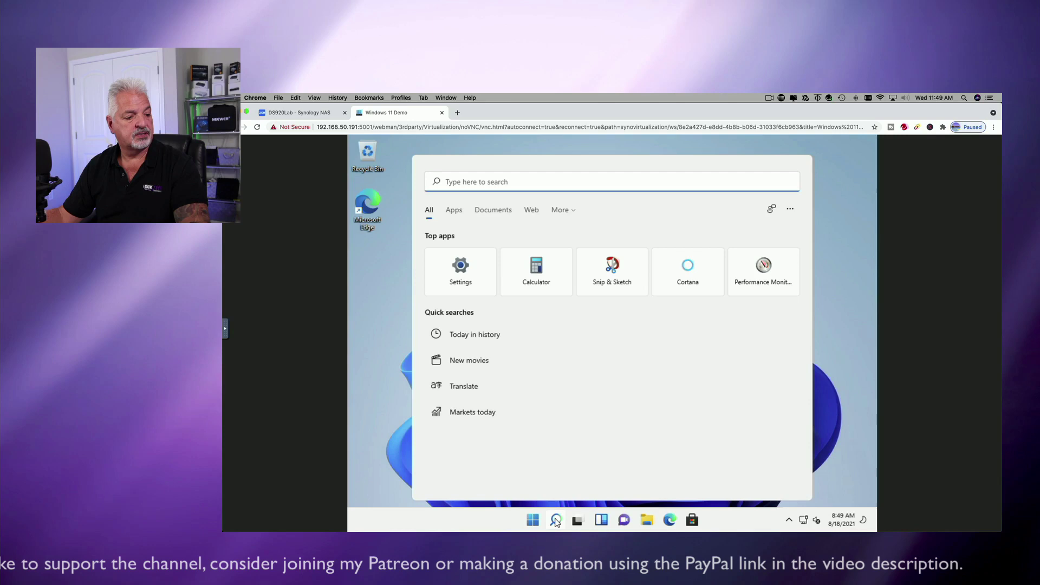
{"action": "left_click", "coordinate": [556, 520]}
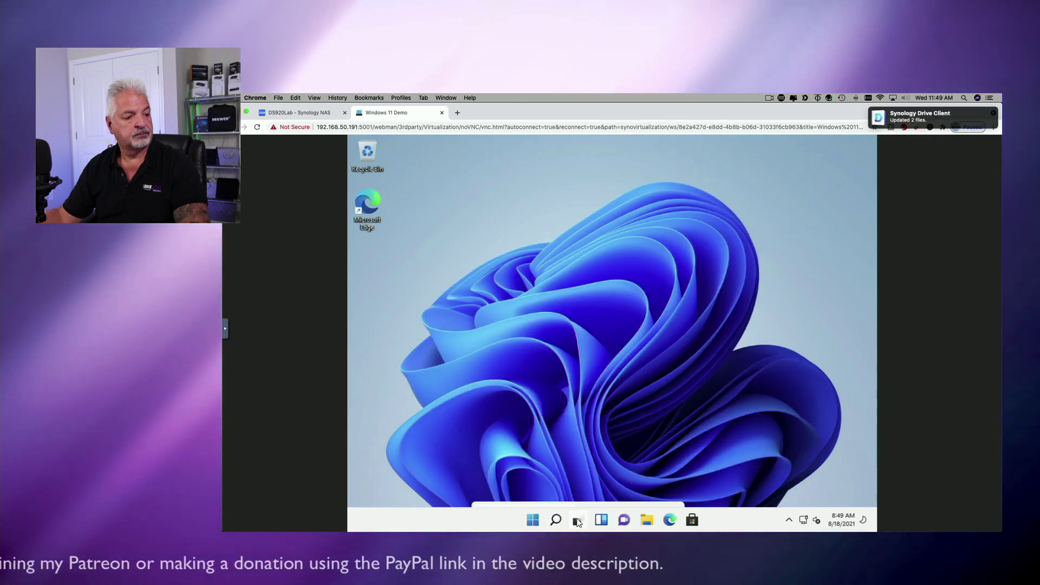
{"action": "left_click", "coordinate": [577, 522]}
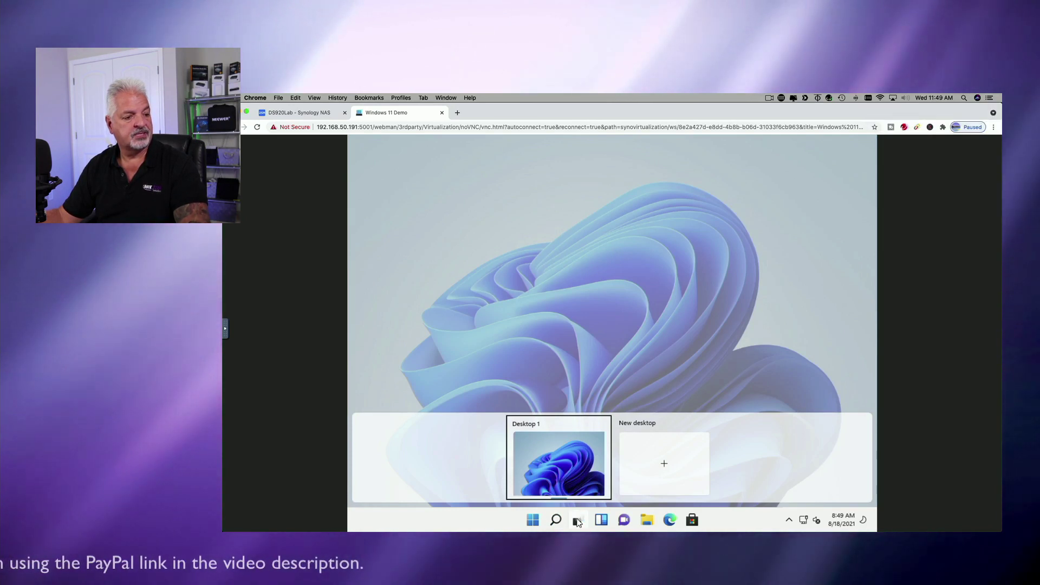
{"action": "left_click", "coordinate": [577, 521]}
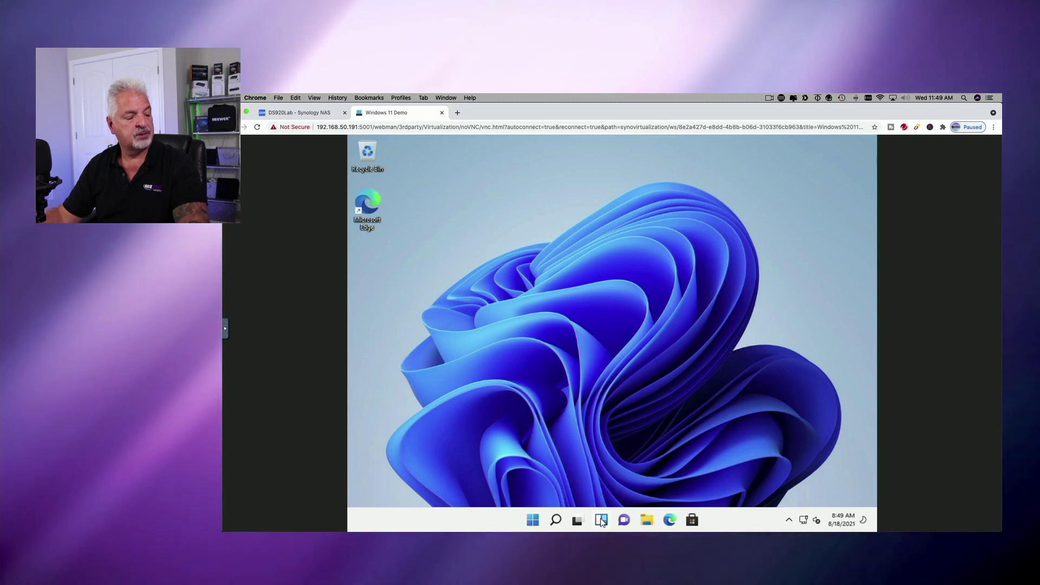
{"action": "left_click", "coordinate": [601, 522]}
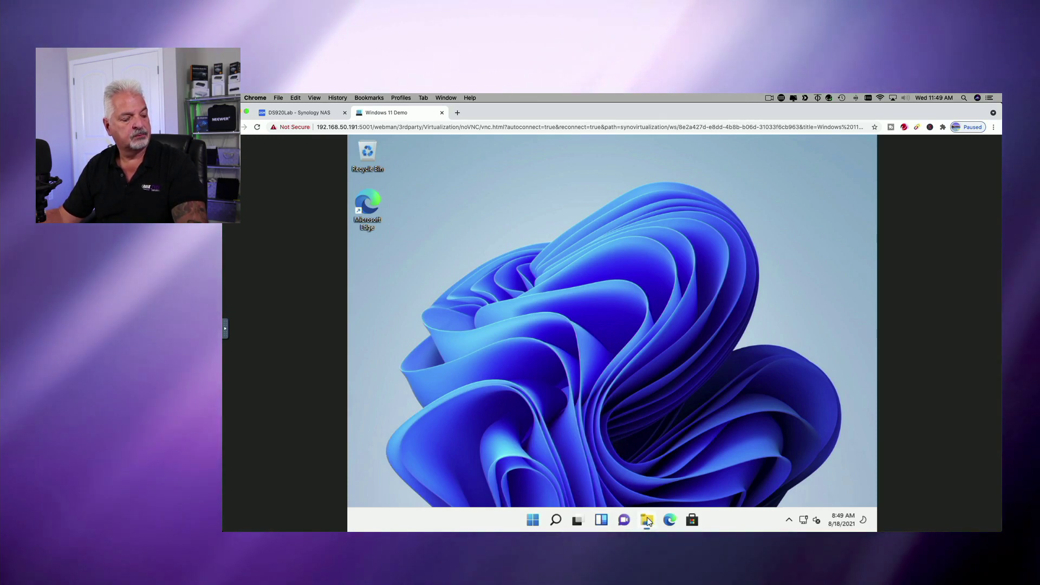
Open File Explorer, close its duplicate window and minimize it, then launch and close Edge
{"action": "left_click", "coordinate": [647, 522]}
{"action": "left_click", "coordinate": [647, 521]}
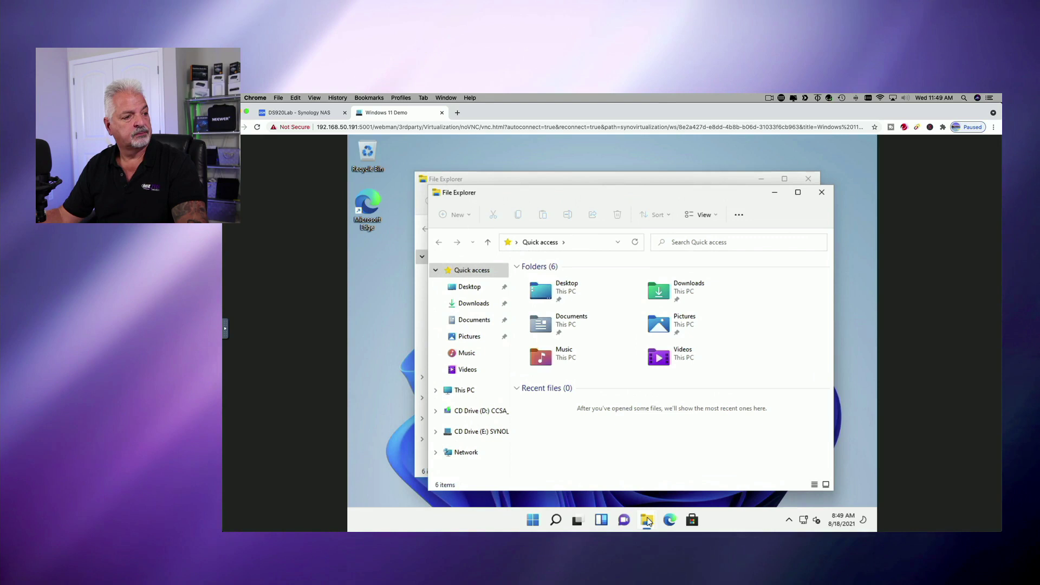
{"action": "left_click", "coordinate": [821, 193]}
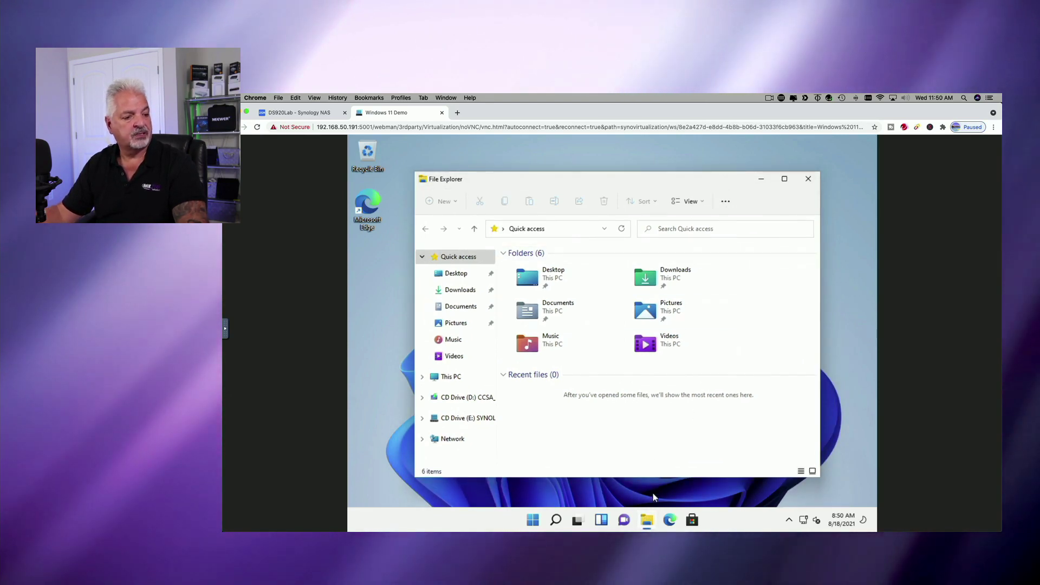
{"action": "left_click", "coordinate": [648, 523]}
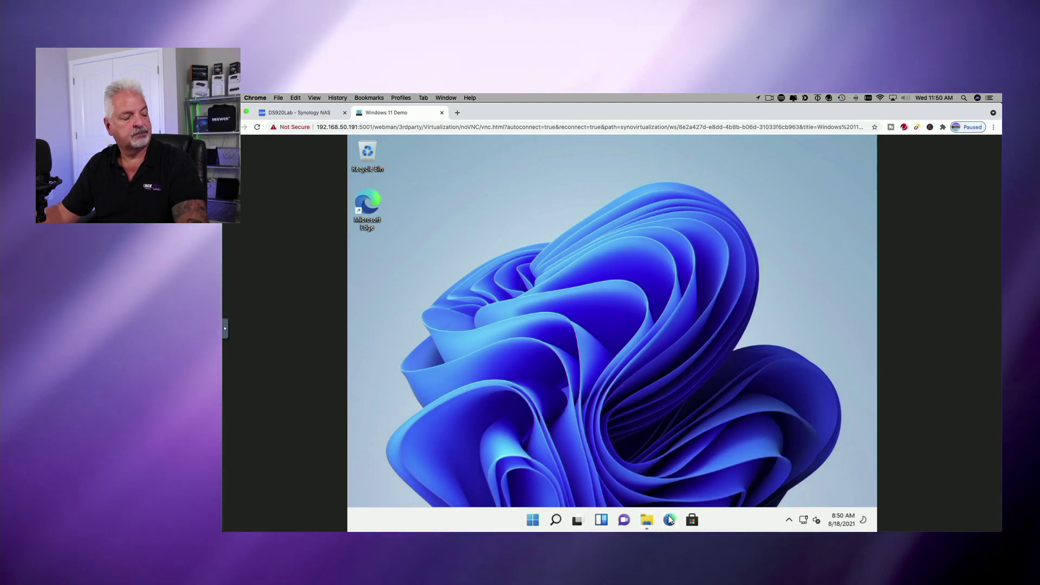
{"action": "left_click", "coordinate": [670, 520]}
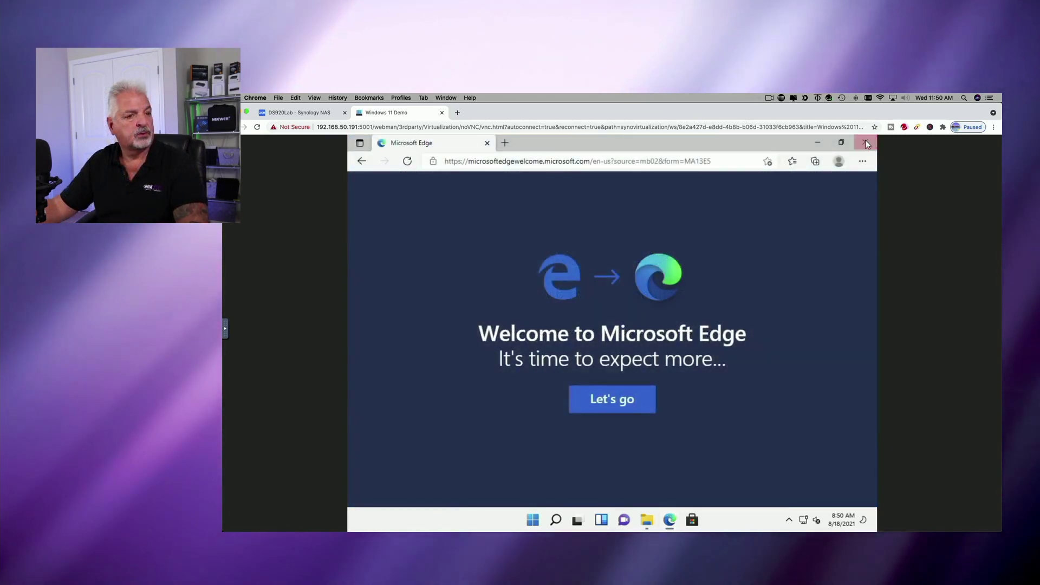
{"action": "left_click", "coordinate": [866, 143]}
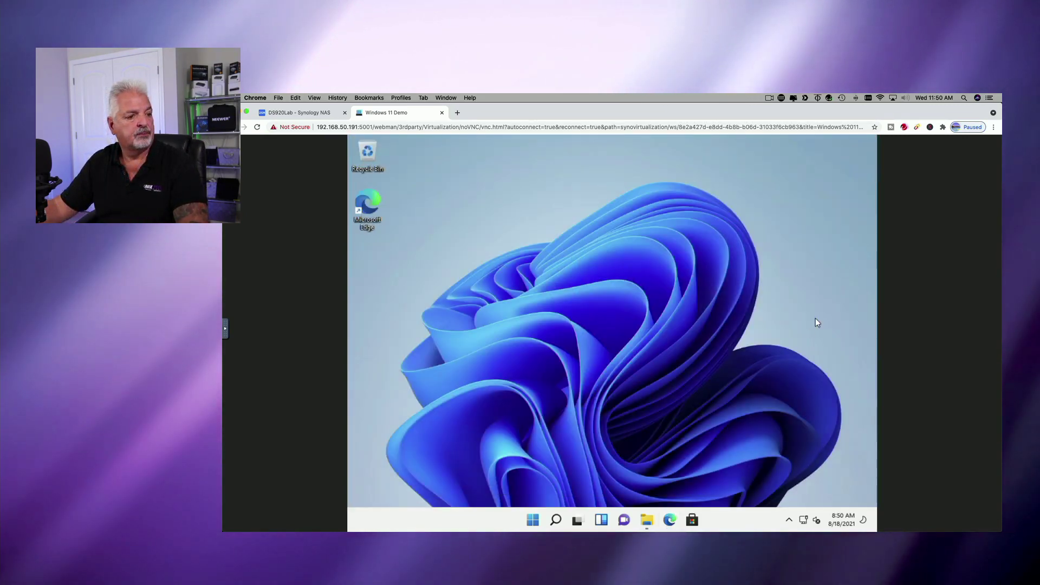